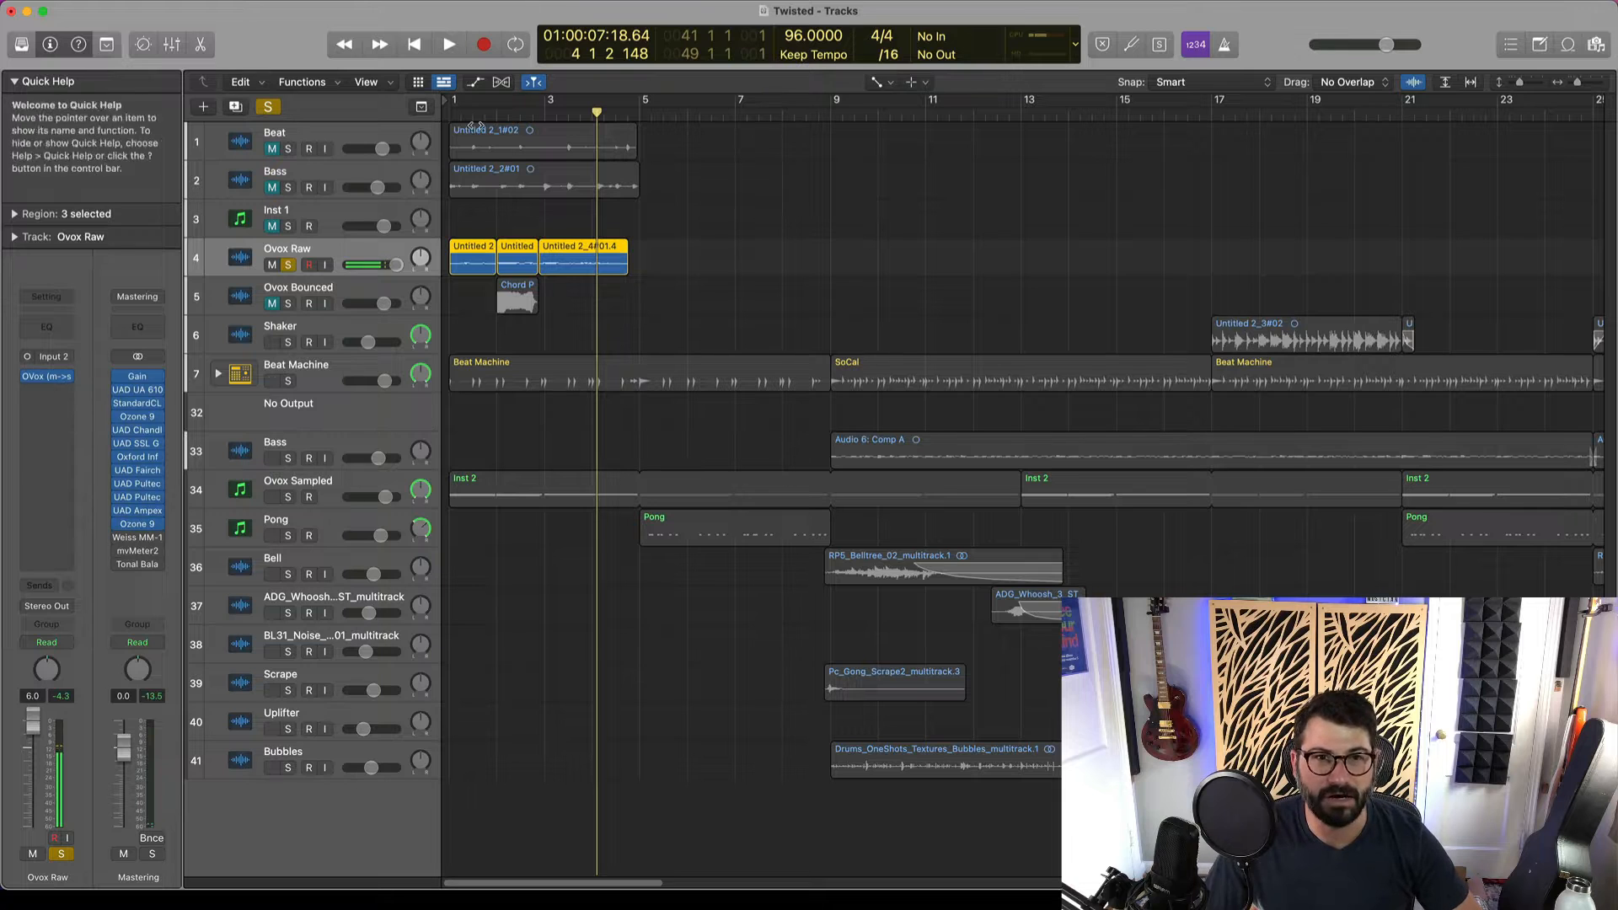
- Open the OVox plug-in on the Ovox Raw track and audition the soloed vocal from bar 1
{"action": "left_click", "coordinate": [49, 377]}
{"action": "left_click_drag", "start_coordinate": [862, 220], "coordinate": [1132, 195]}
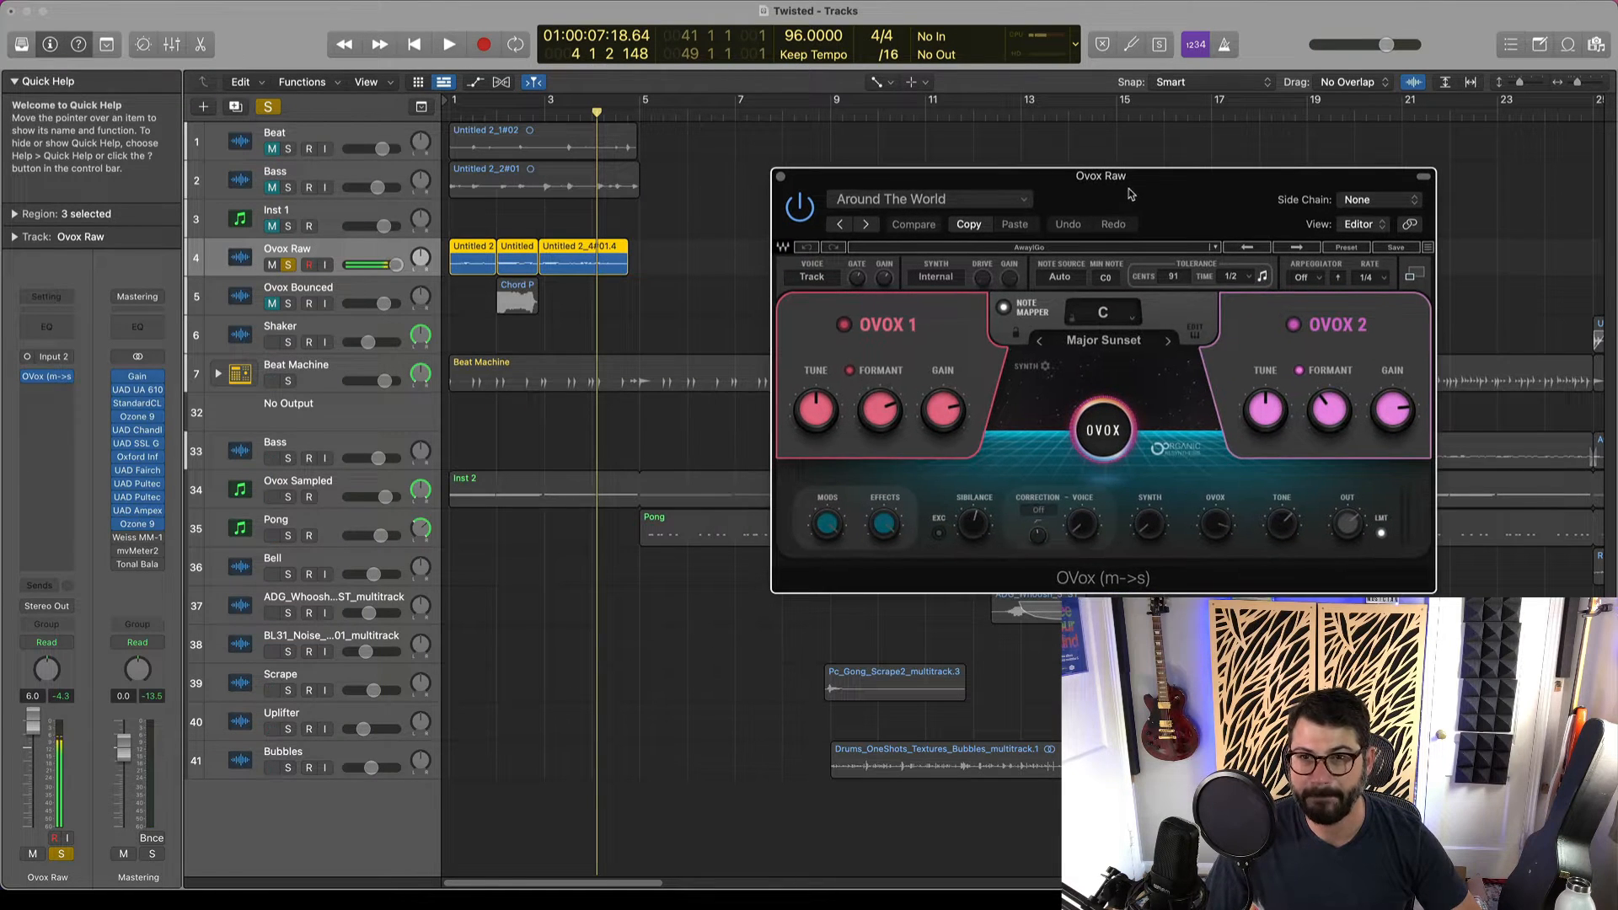
{"action": "left_click_drag", "start_coordinate": [479, 115], "coordinate": [448, 115]}
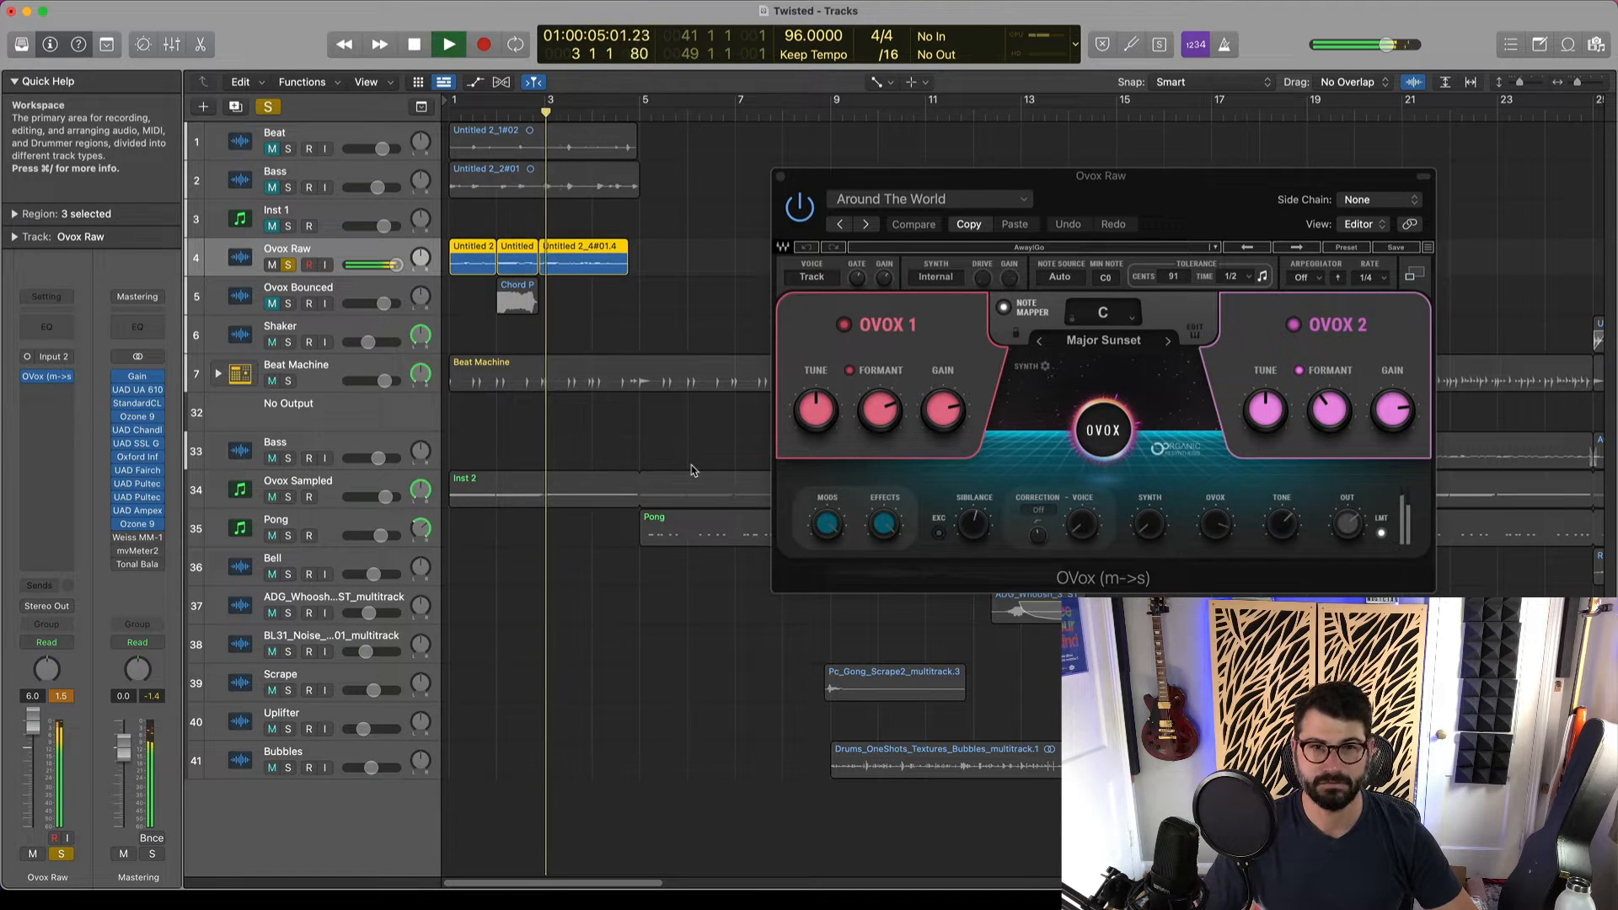
{"action": "key", "text": "space"}
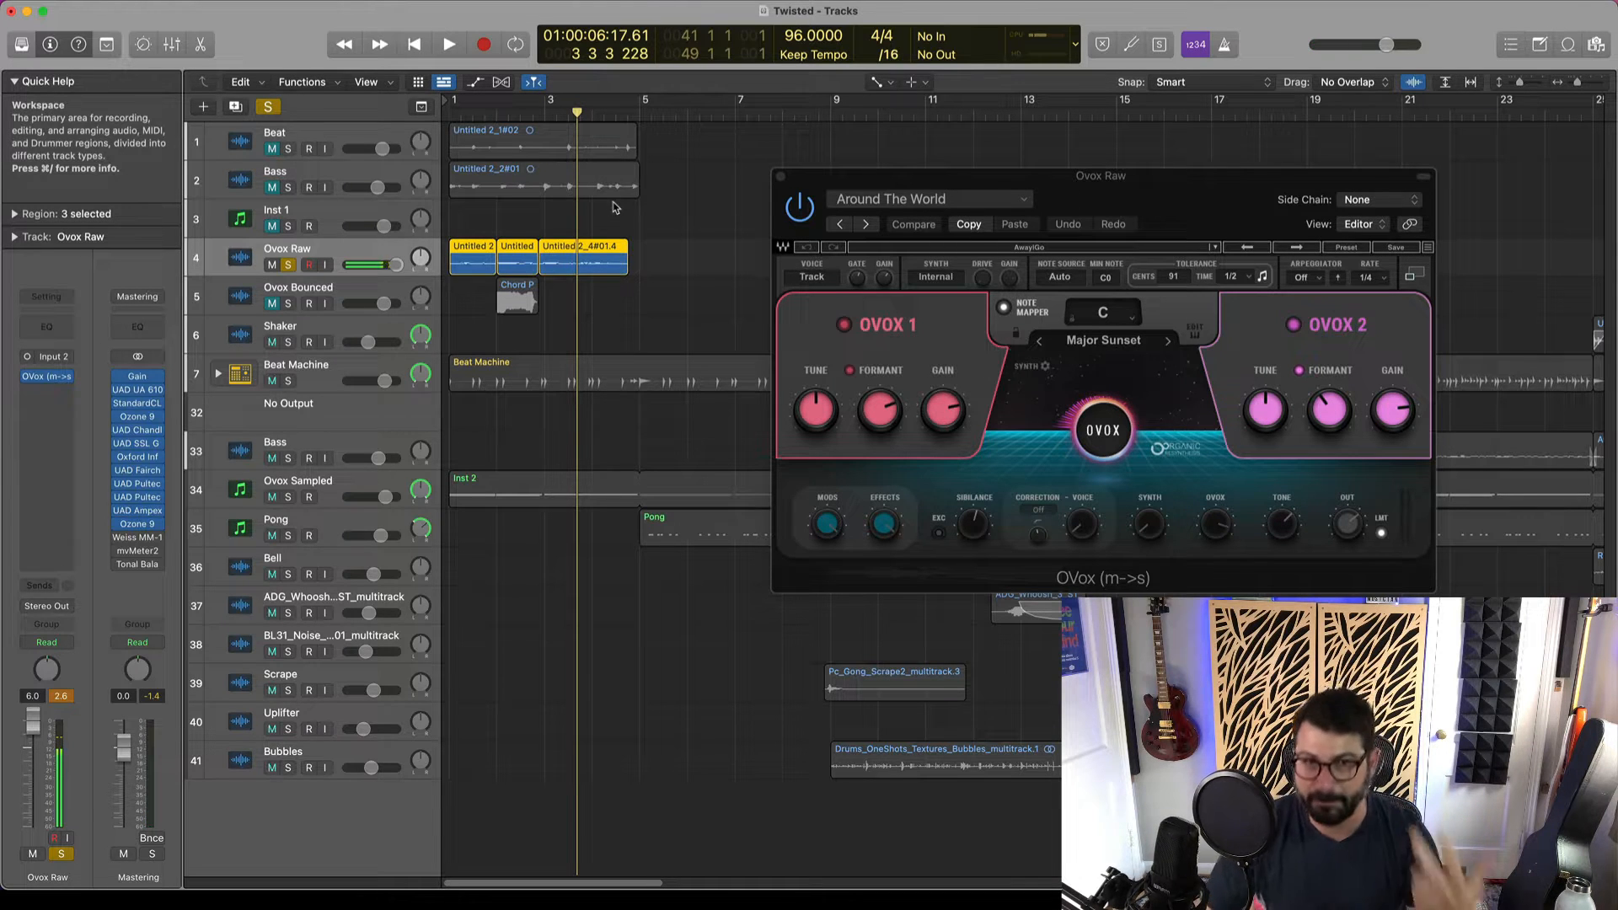
- Solo only the Ovox Bounced track, audition its Chord Pad region from bar 2, and close the OVox window
{"action": "left_click", "coordinate": [493, 113]}
{"action": "left_click_drag", "start_coordinate": [494, 115], "coordinate": [497, 115]}
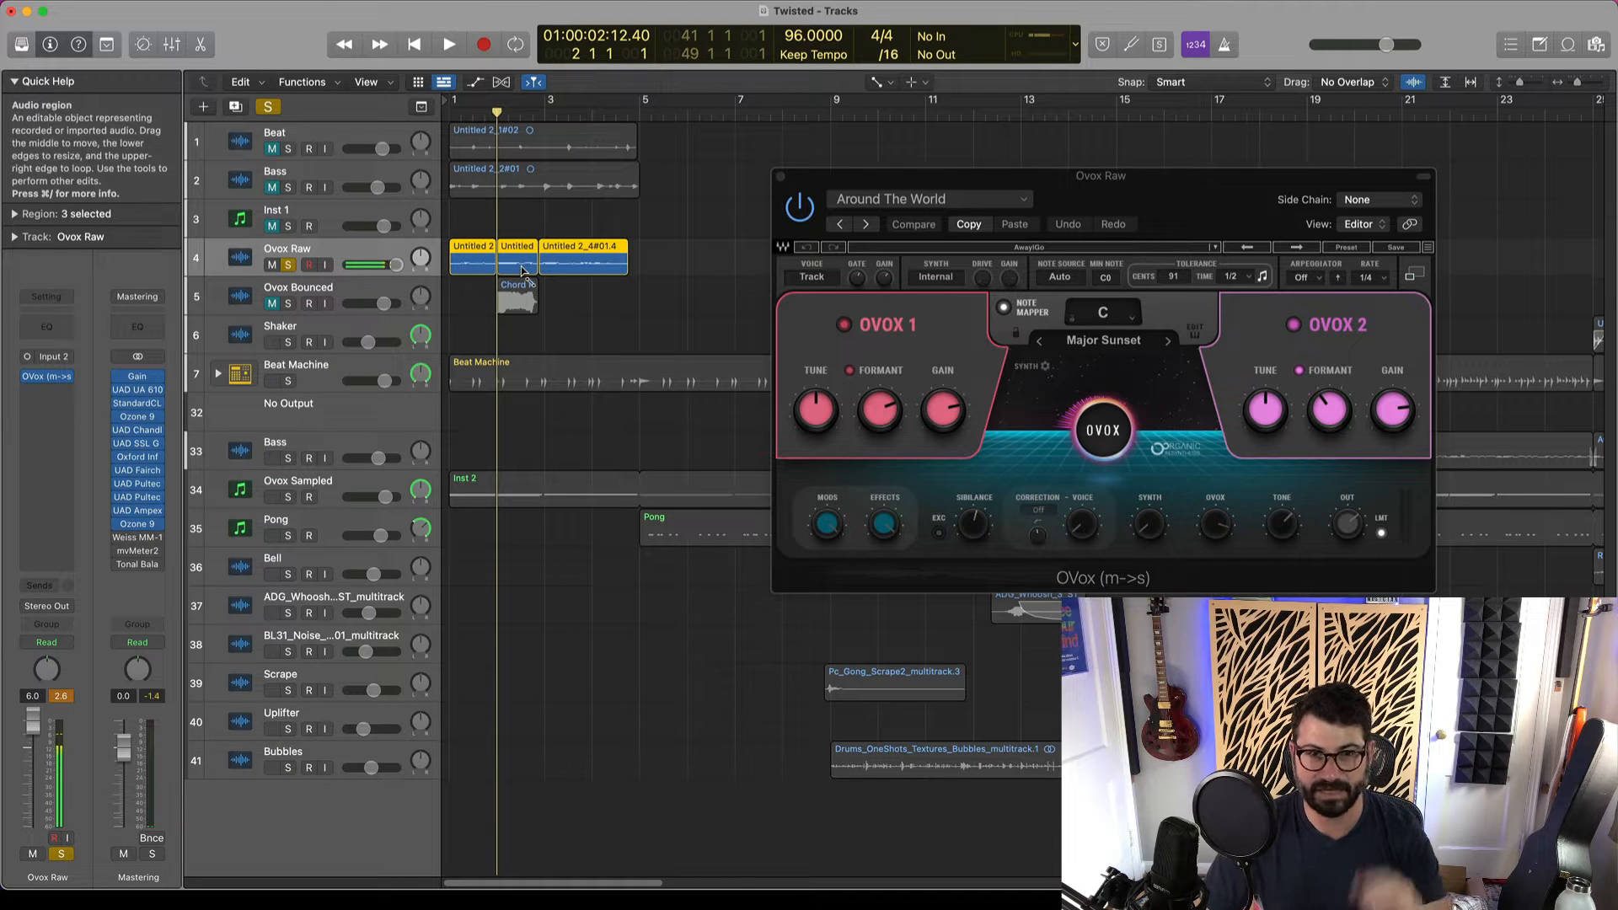
{"action": "key", "text": "t"}
{"action": "key", "text": "t"}
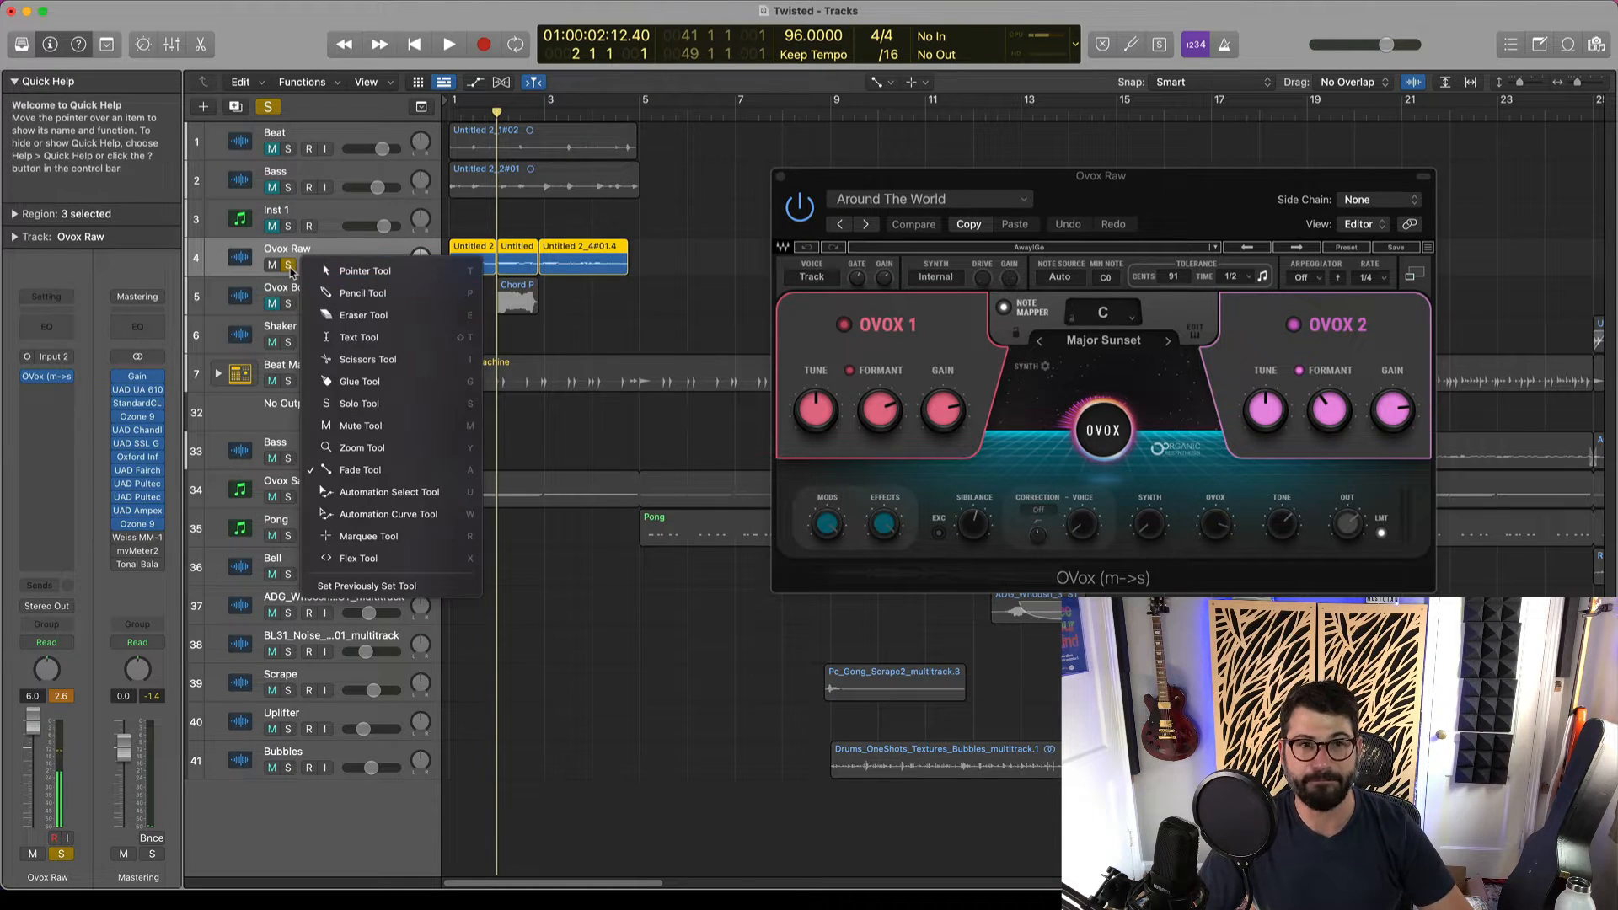
{"action": "left_click", "coordinate": [289, 304], "text": "alt"}
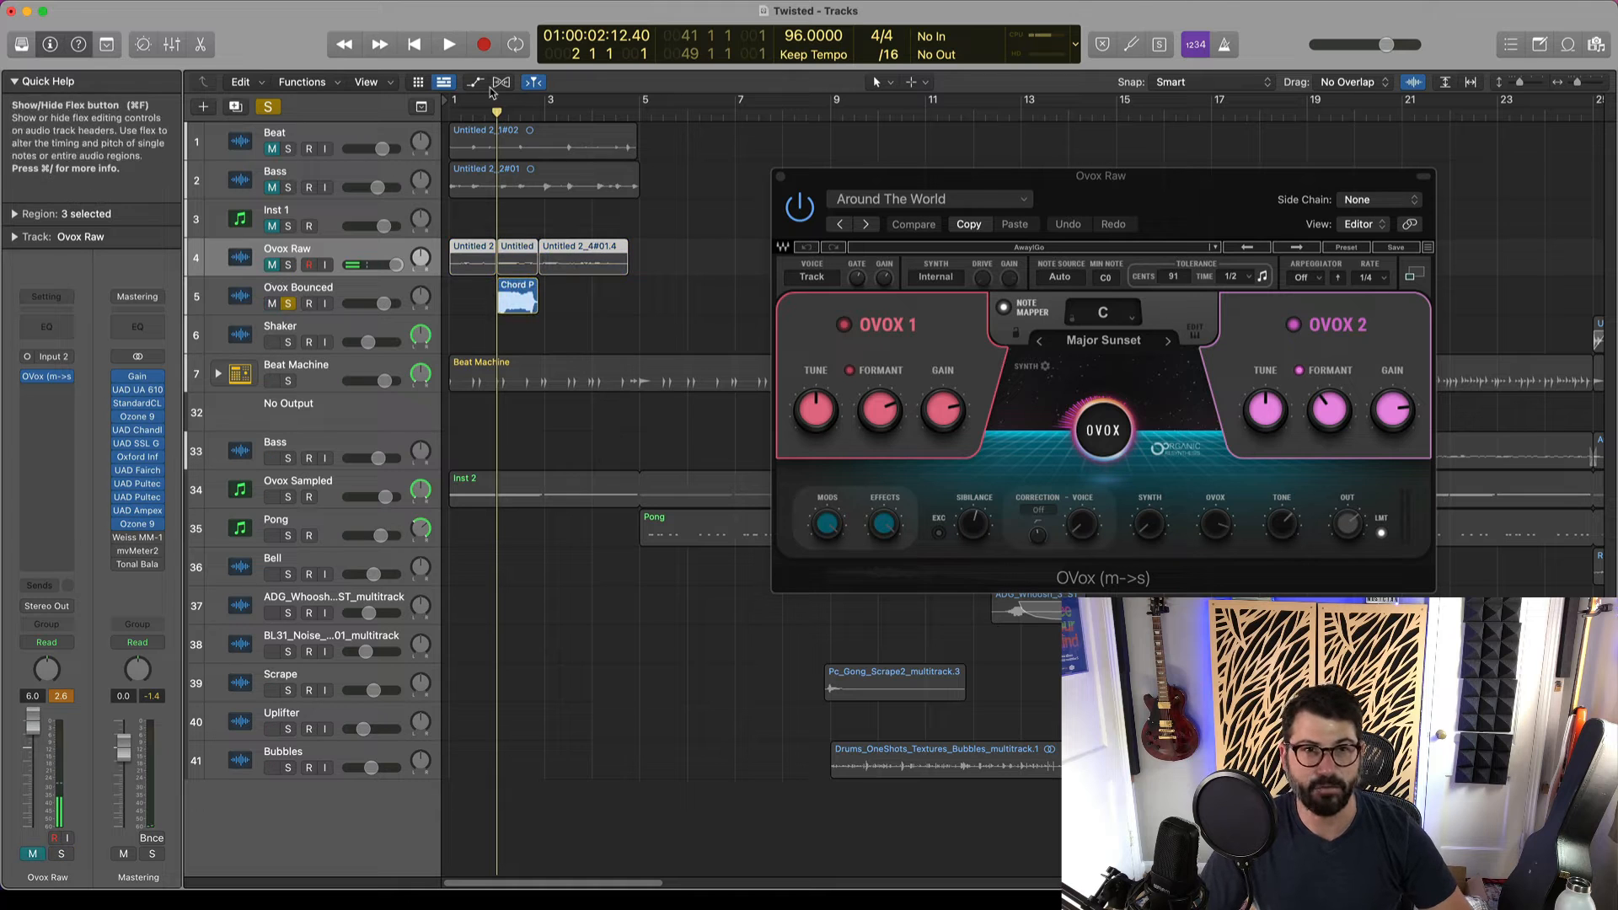
{"action": "left_click", "coordinate": [528, 305]}
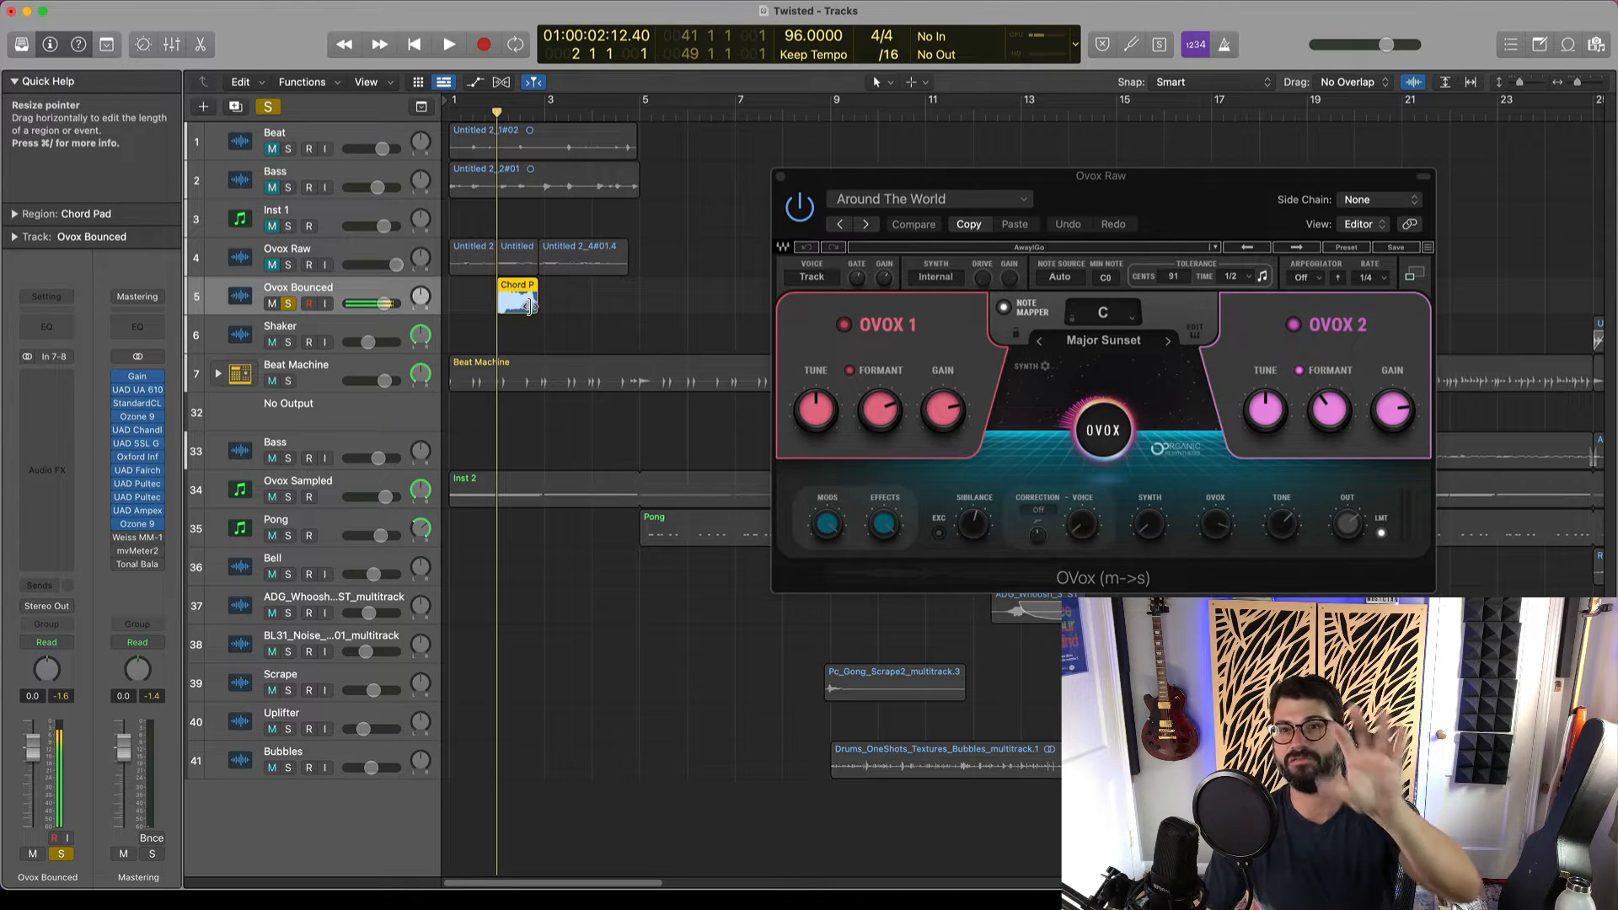
{"action": "key", "text": "space"}
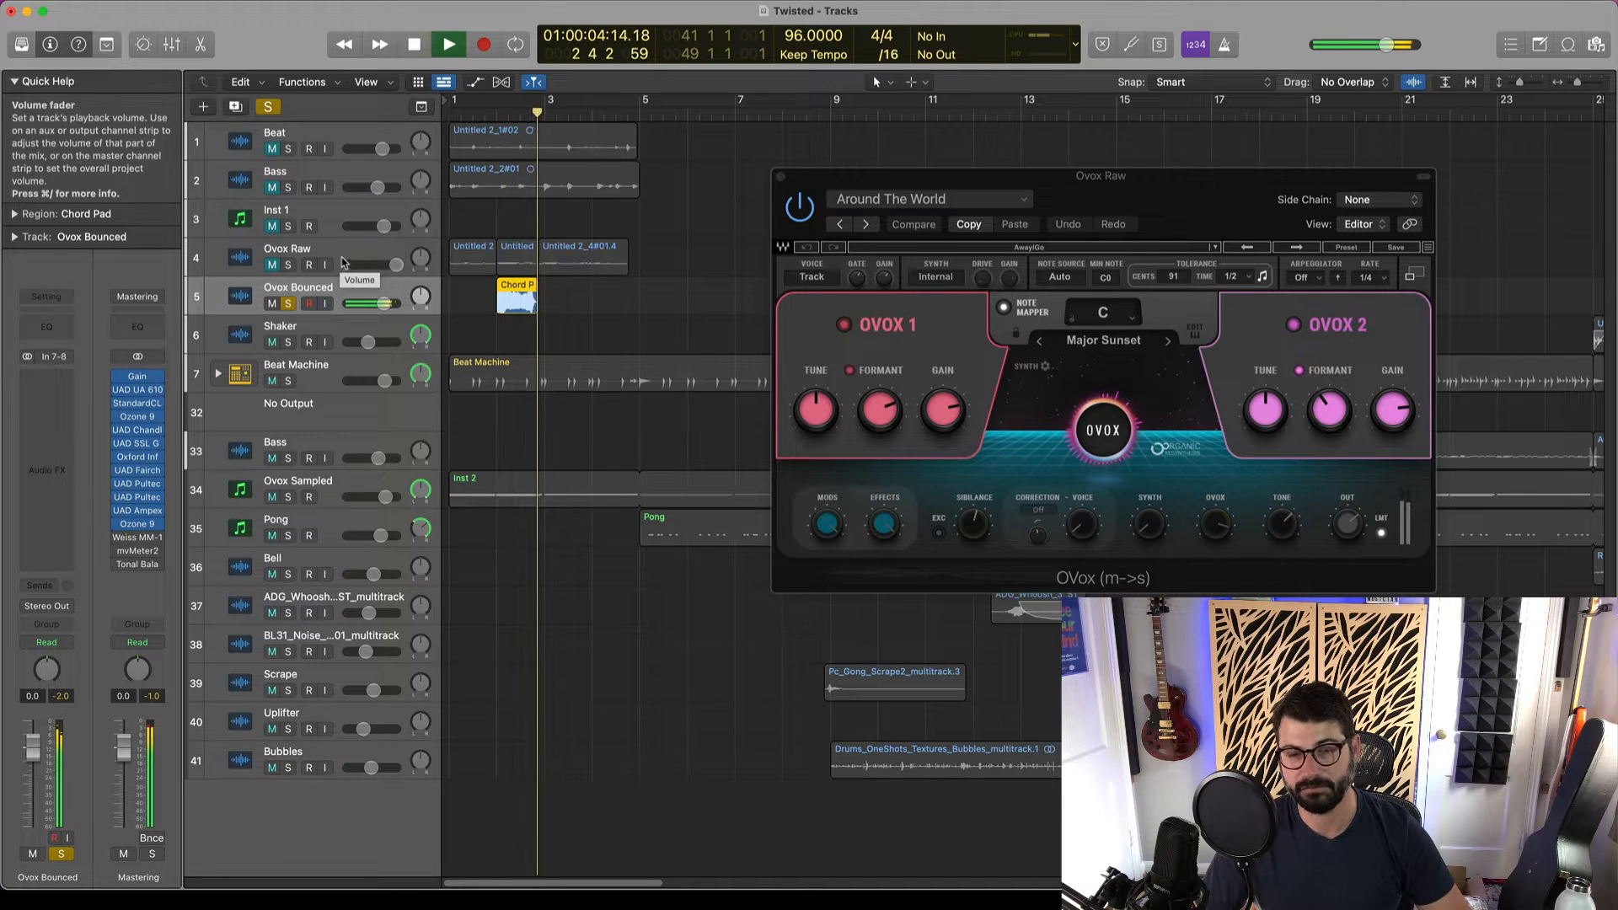
{"action": "key", "text": "space"}
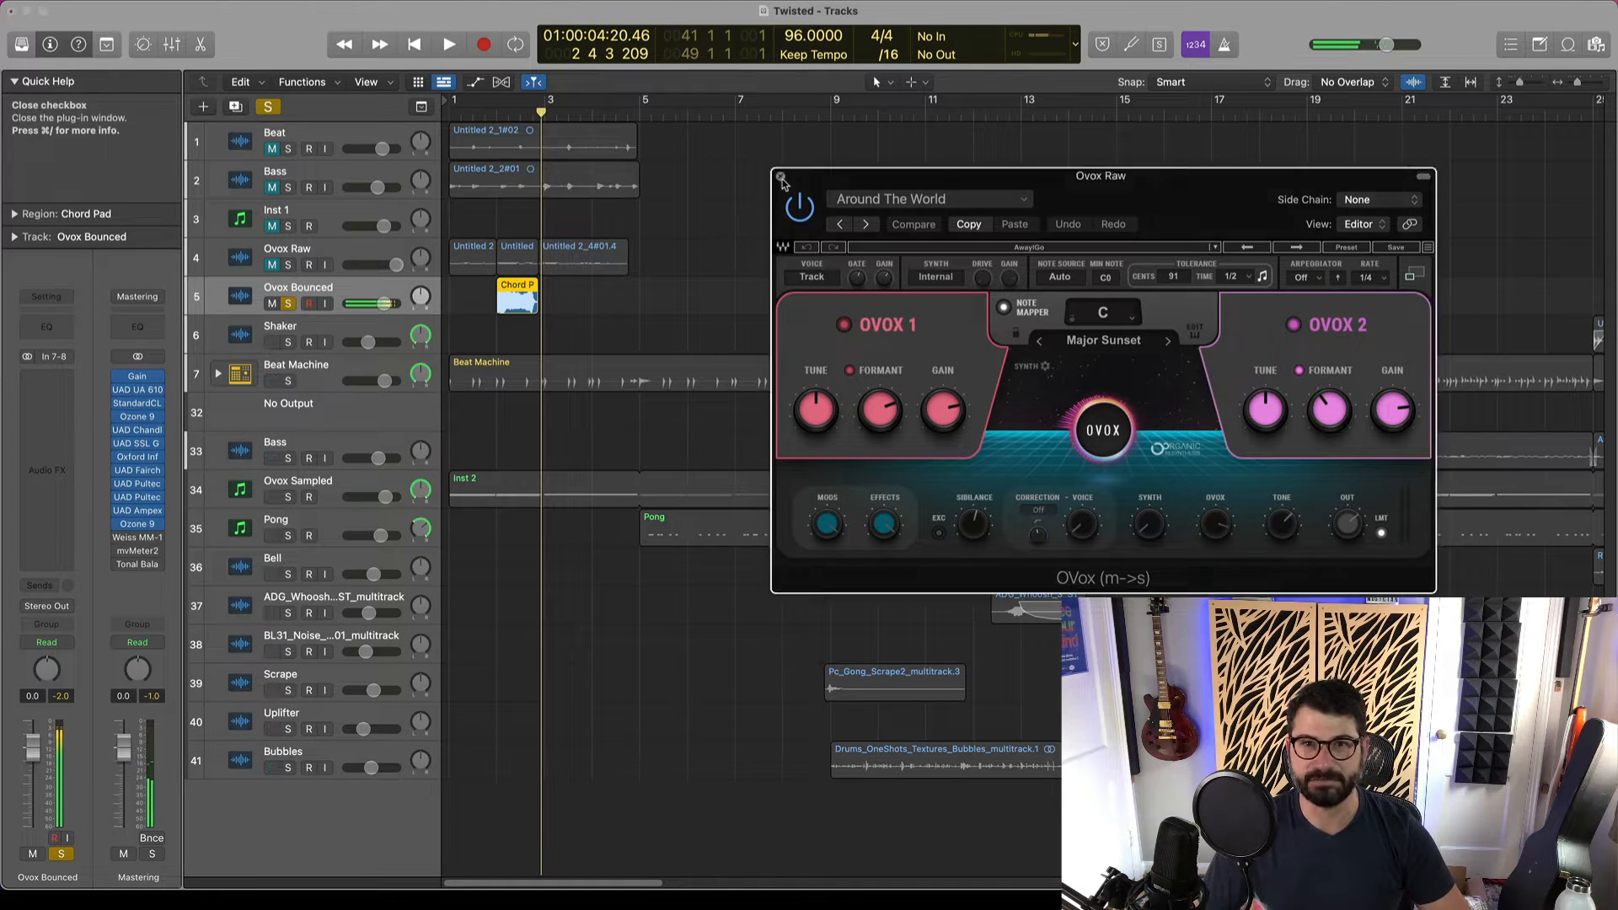
{"action": "left_click", "coordinate": [780, 178]}
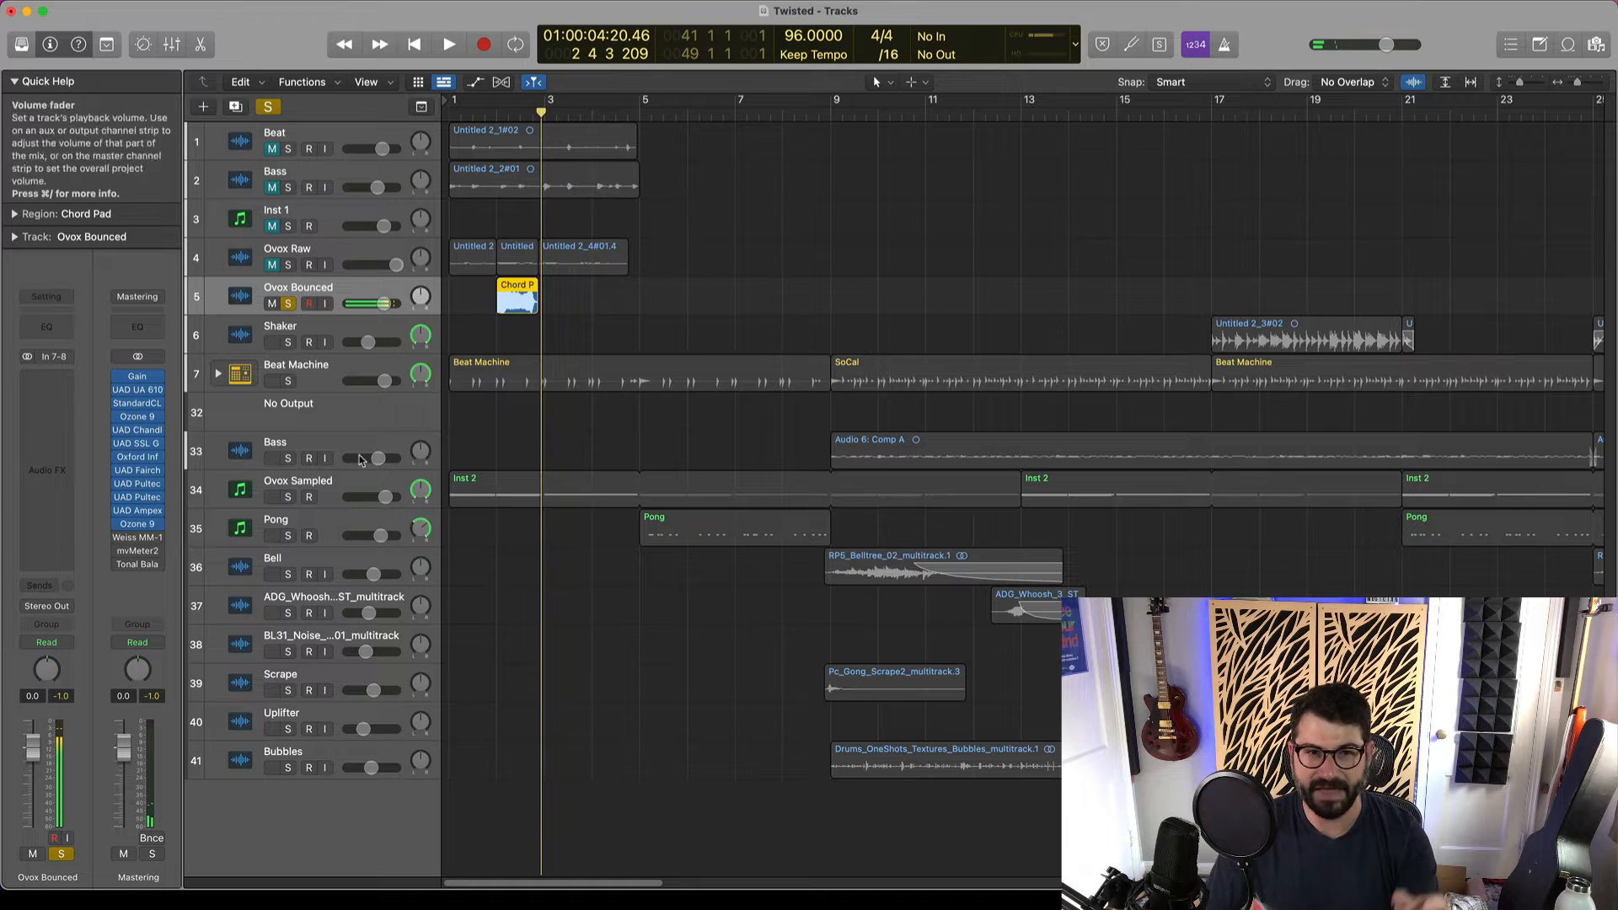
- Solo the Ovox Sampled track instead of Ovox Bounced and open its CR8 Sampler beside the tracks
{"action": "left_click", "coordinate": [339, 486]}
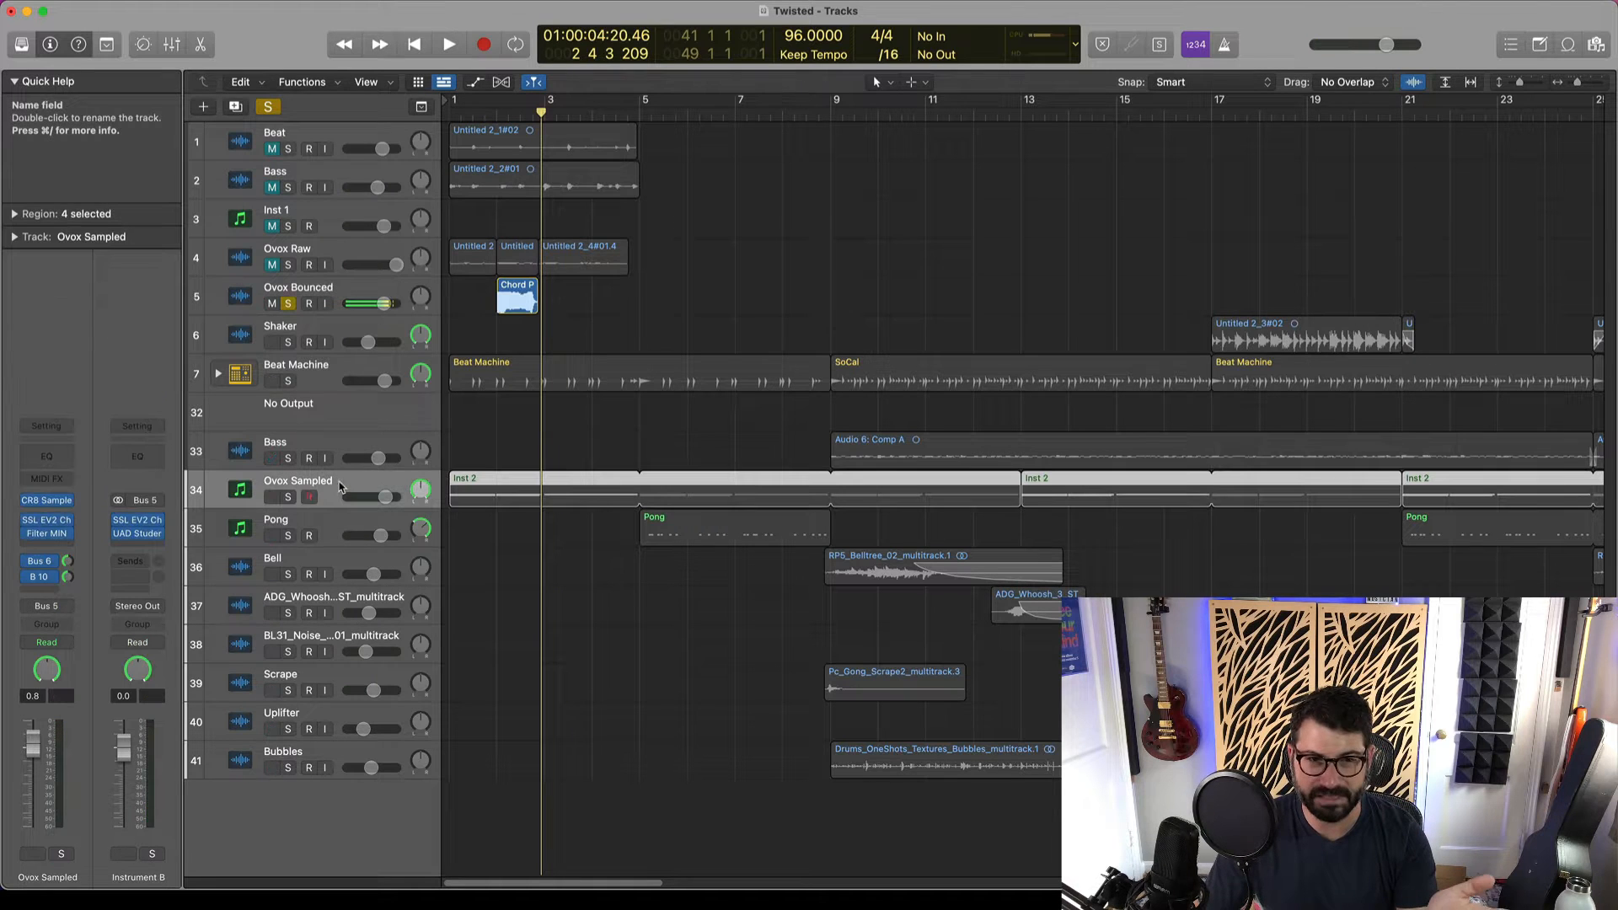
{"action": "left_click", "coordinate": [288, 304]}
{"action": "left_click", "coordinate": [288, 497]}
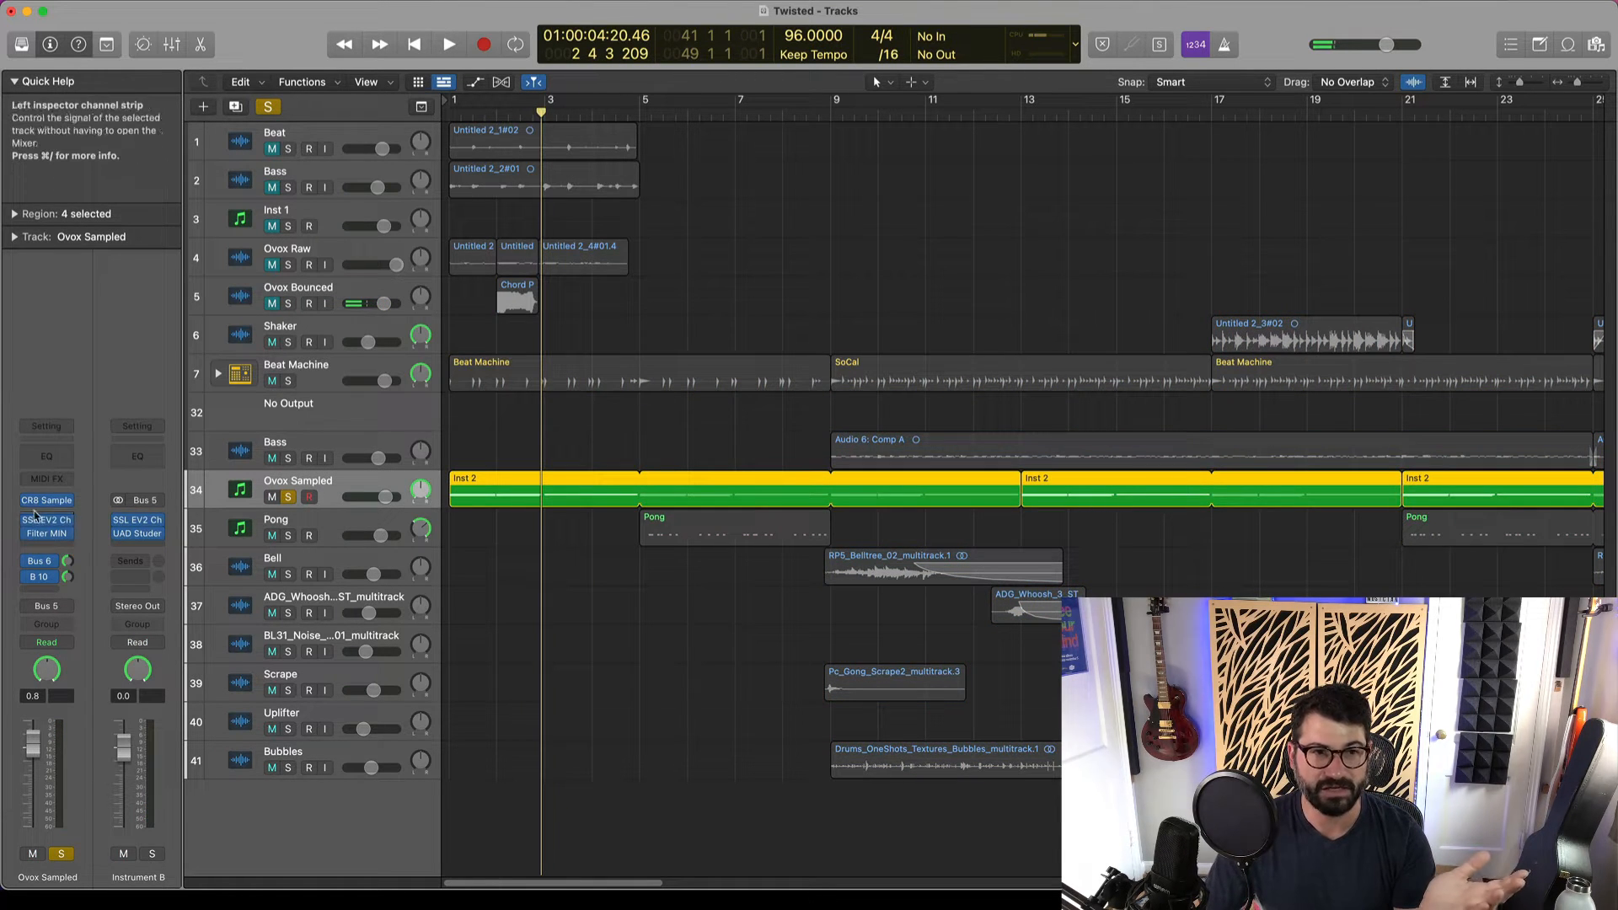
{"action": "left_click", "coordinate": [46, 500]}
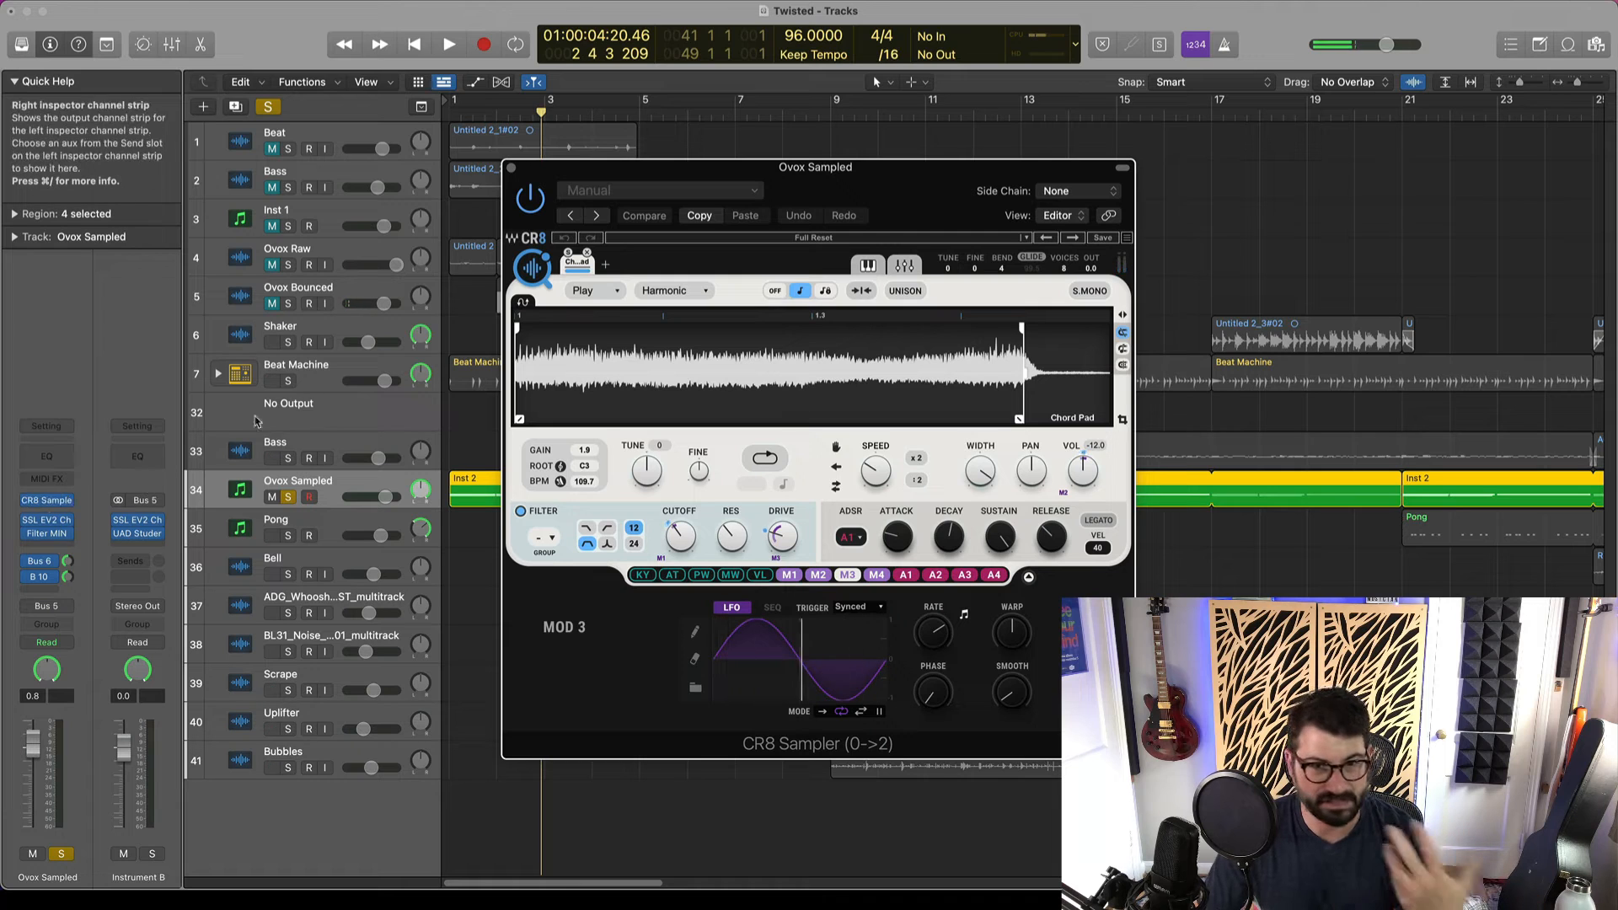
{"action": "left_click_drag", "start_coordinate": [831, 178], "coordinate": [1193, 198]}
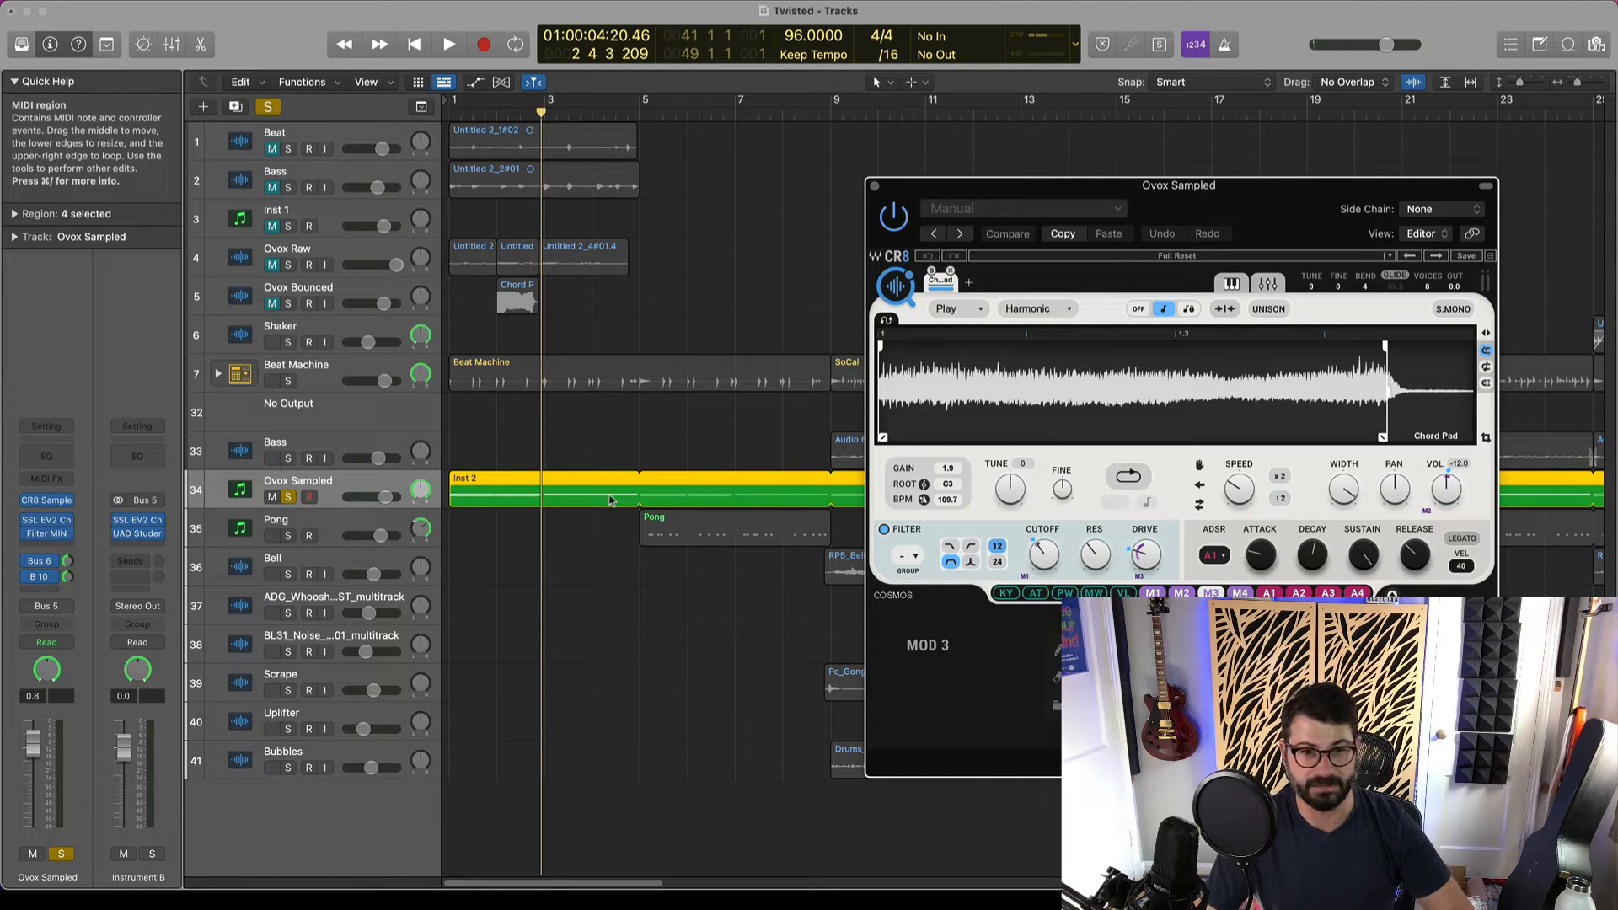
- Show the Ovox Sampled notes in the piano roll and play the part from the start of the song
{"action": "key", "text": "p"}
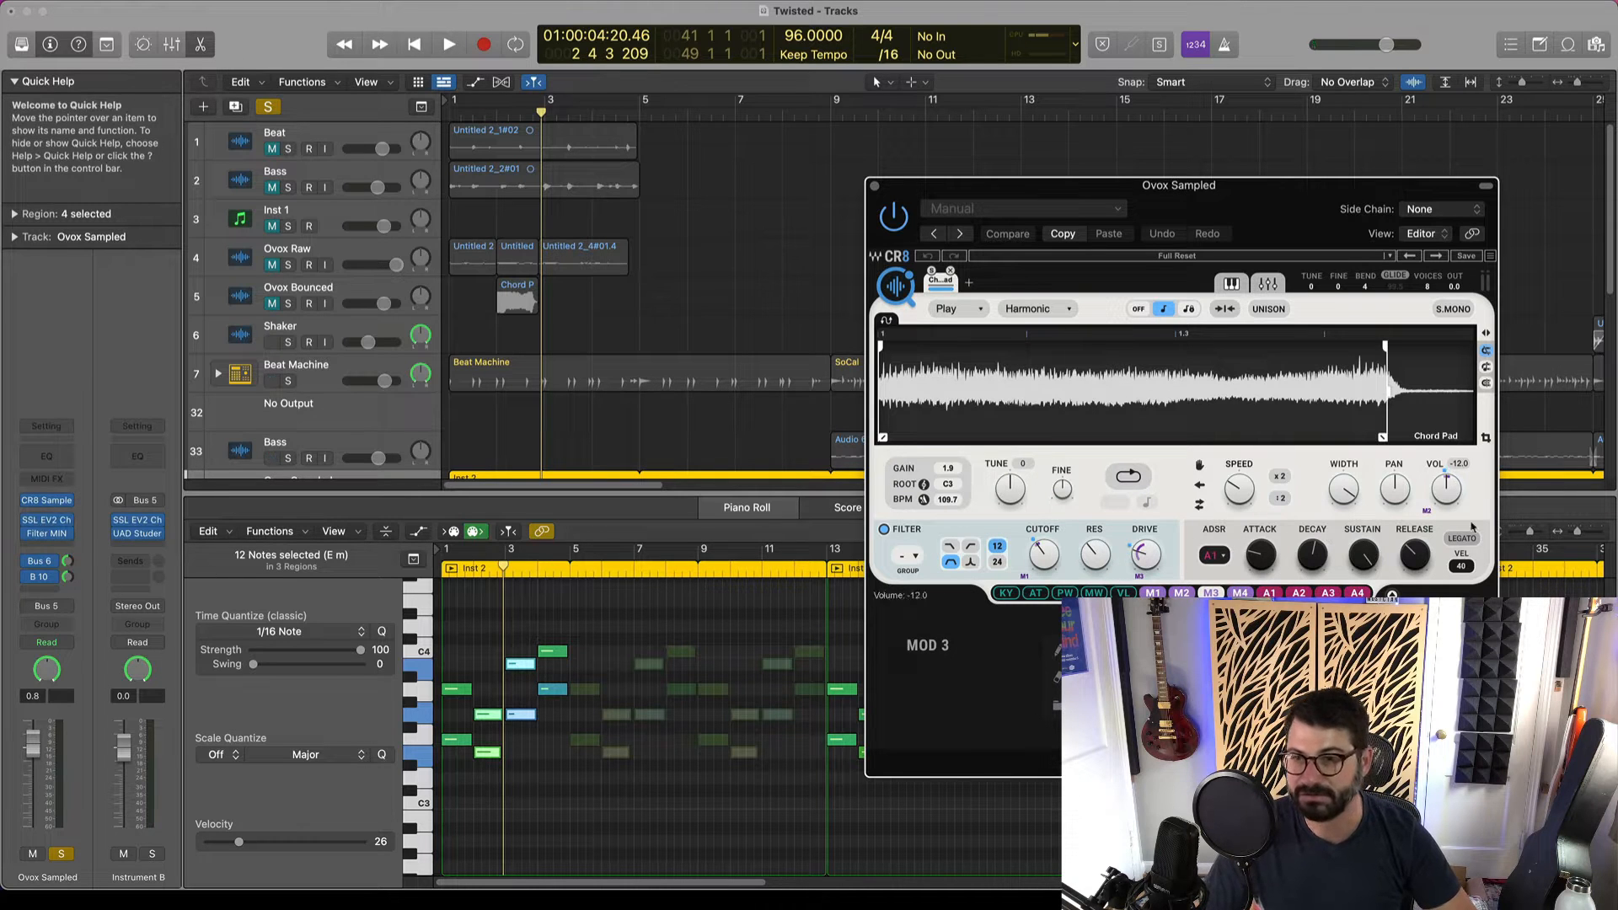
{"action": "left_click", "coordinate": [485, 125]}
{"action": "key", "text": "Return"}
{"action": "key", "text": "space"}
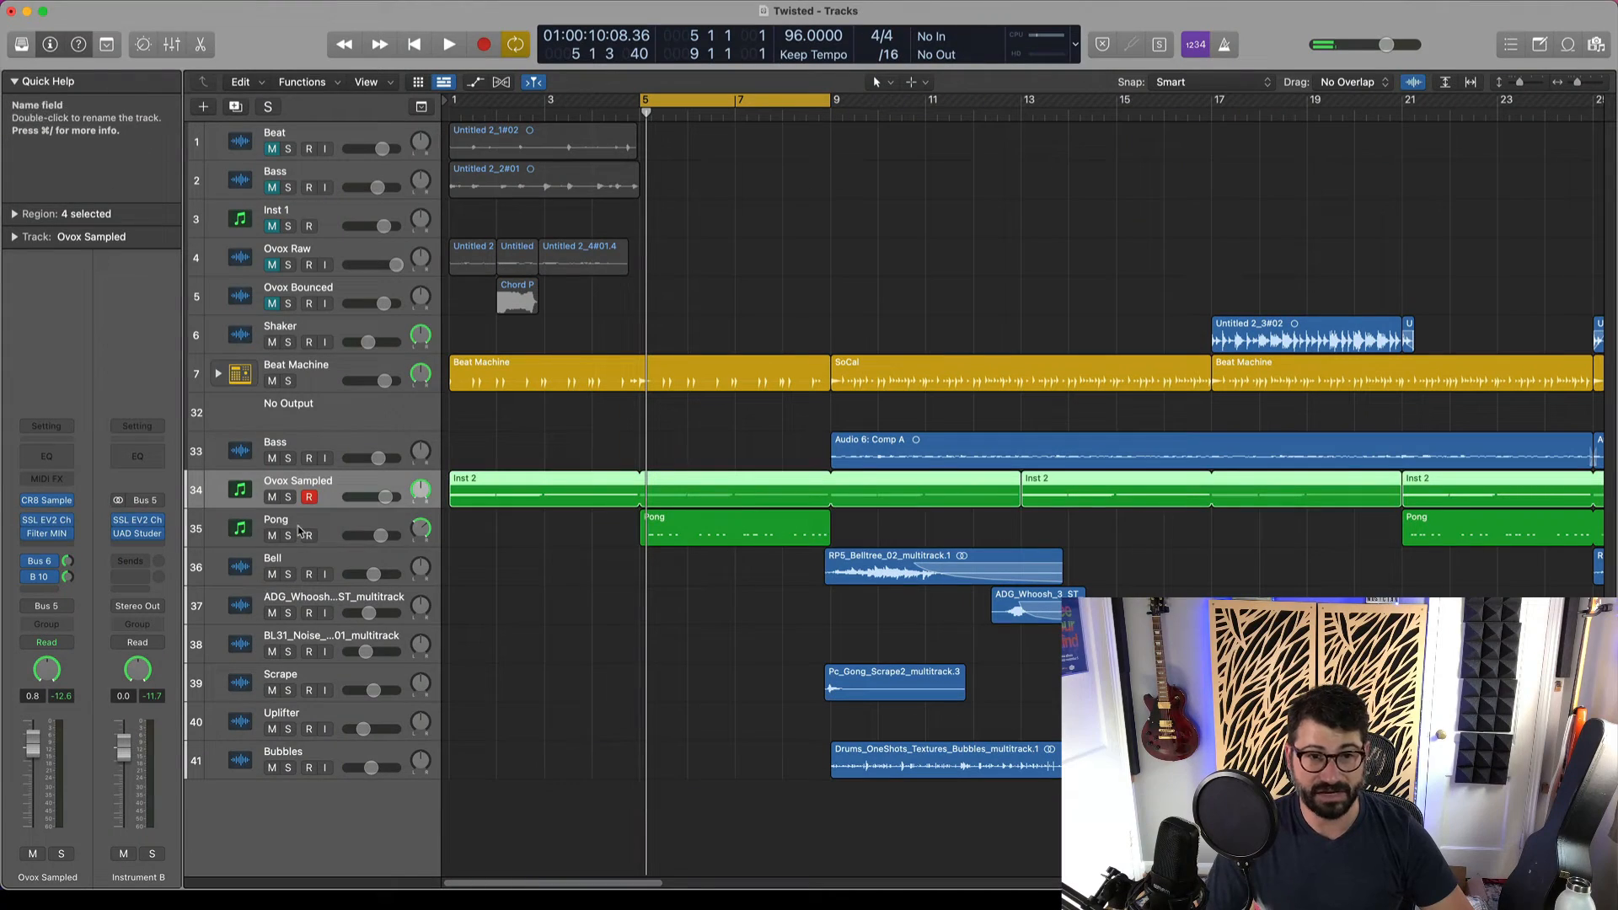
- Play the bars 5 to 9 cycle with the Pong track selected, soloing Pong during playback
{"action": "left_click", "coordinate": [298, 528]}
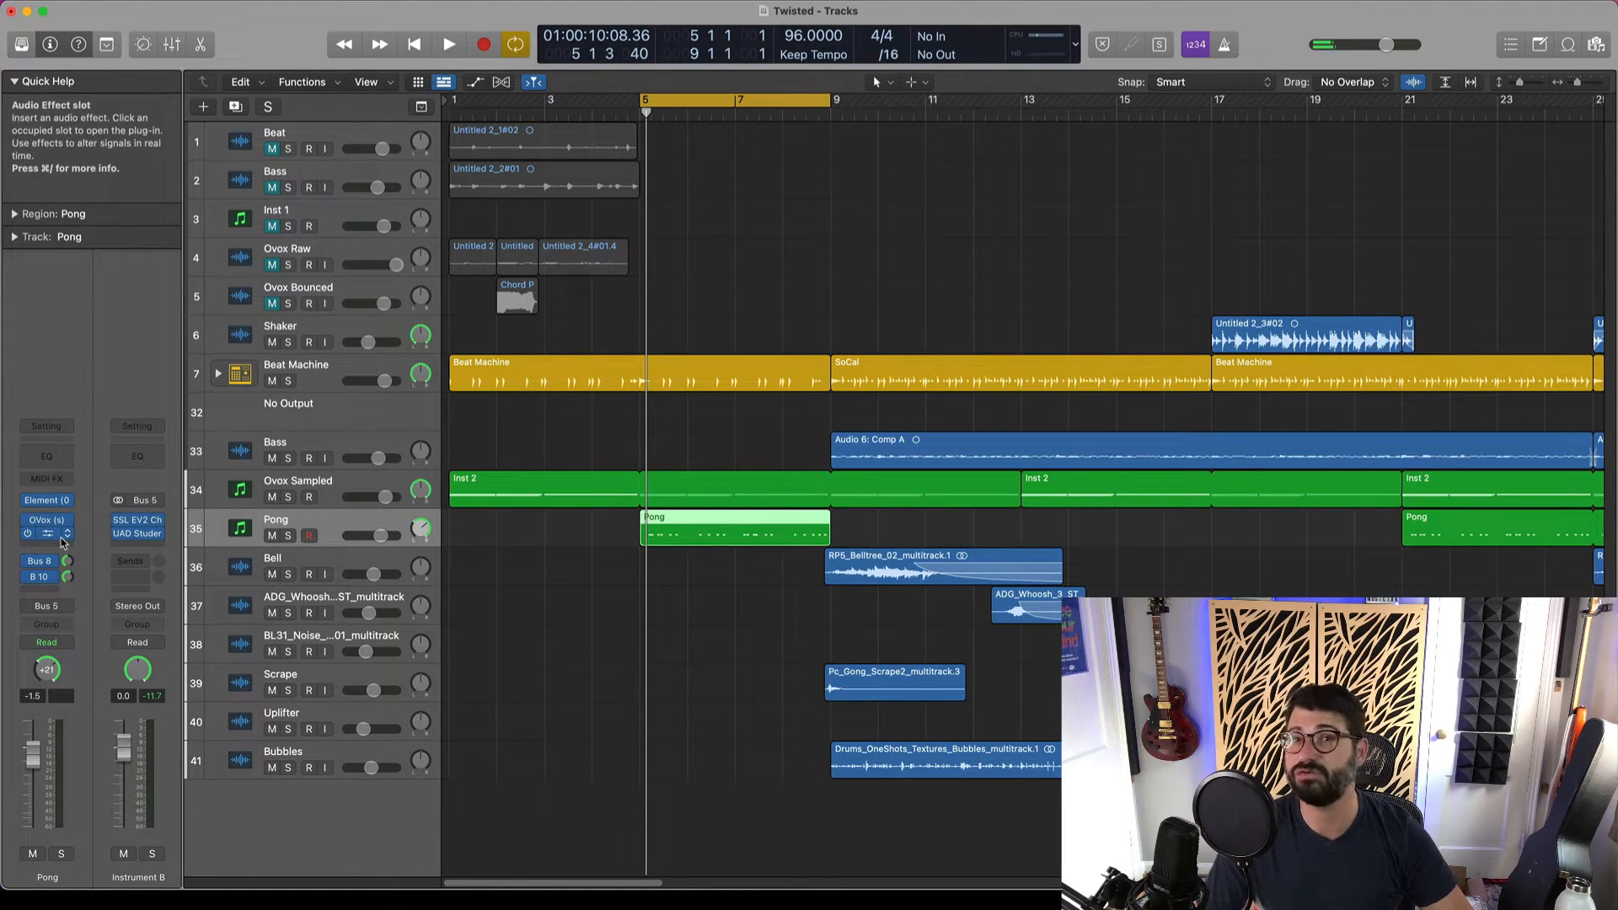
{"action": "key", "text": "space"}
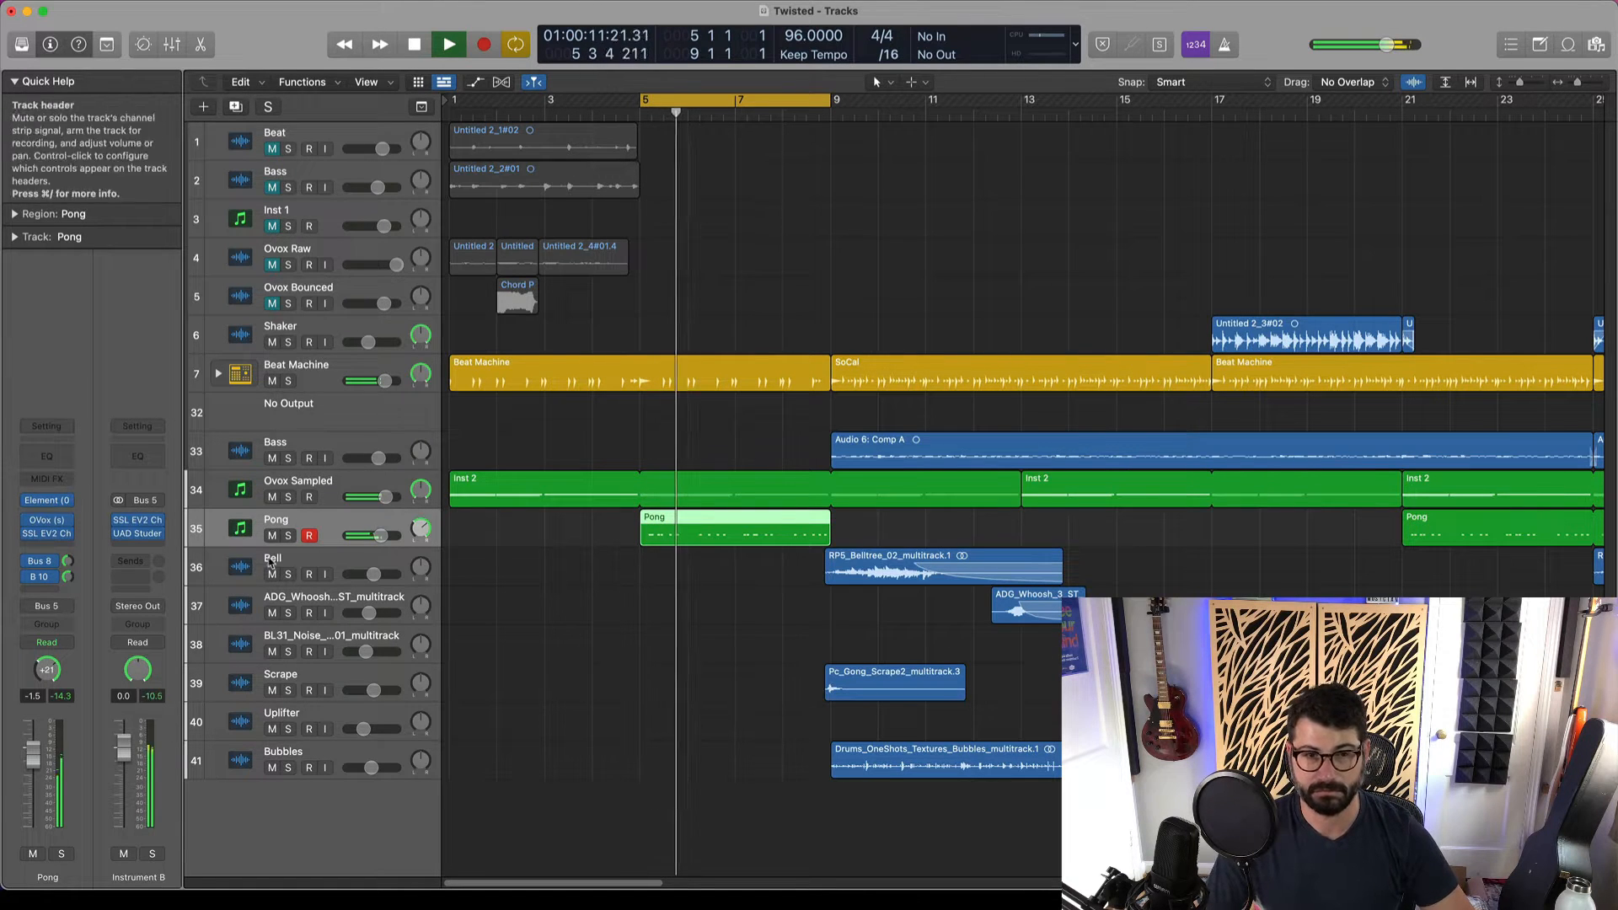
{"action": "left_click", "coordinate": [288, 536]}
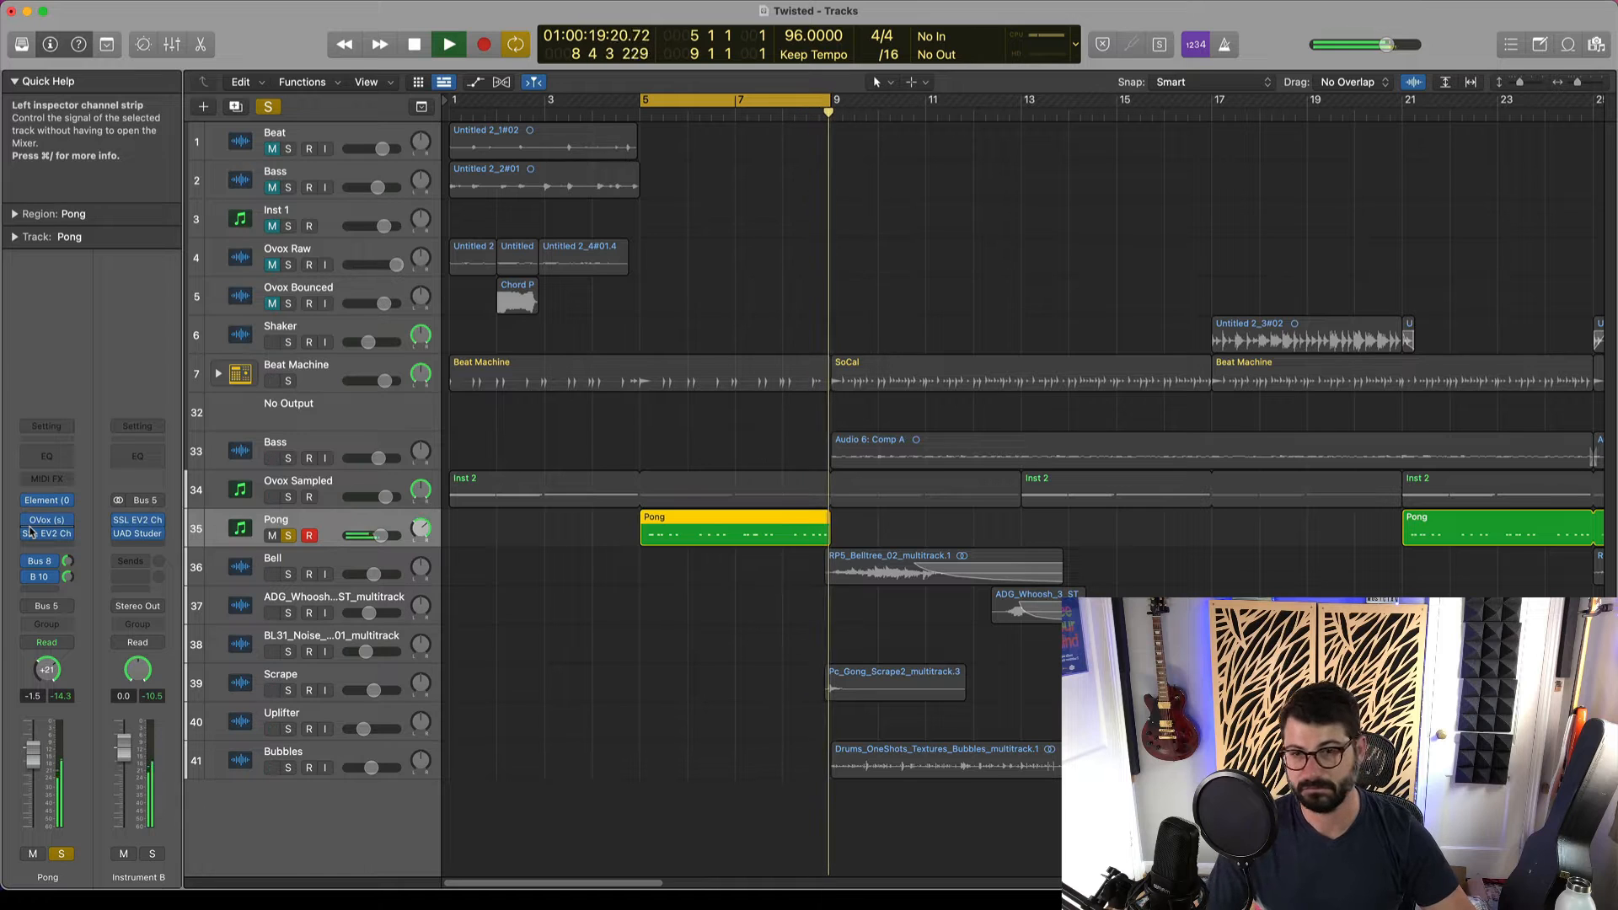
{"action": "key", "text": "space"}
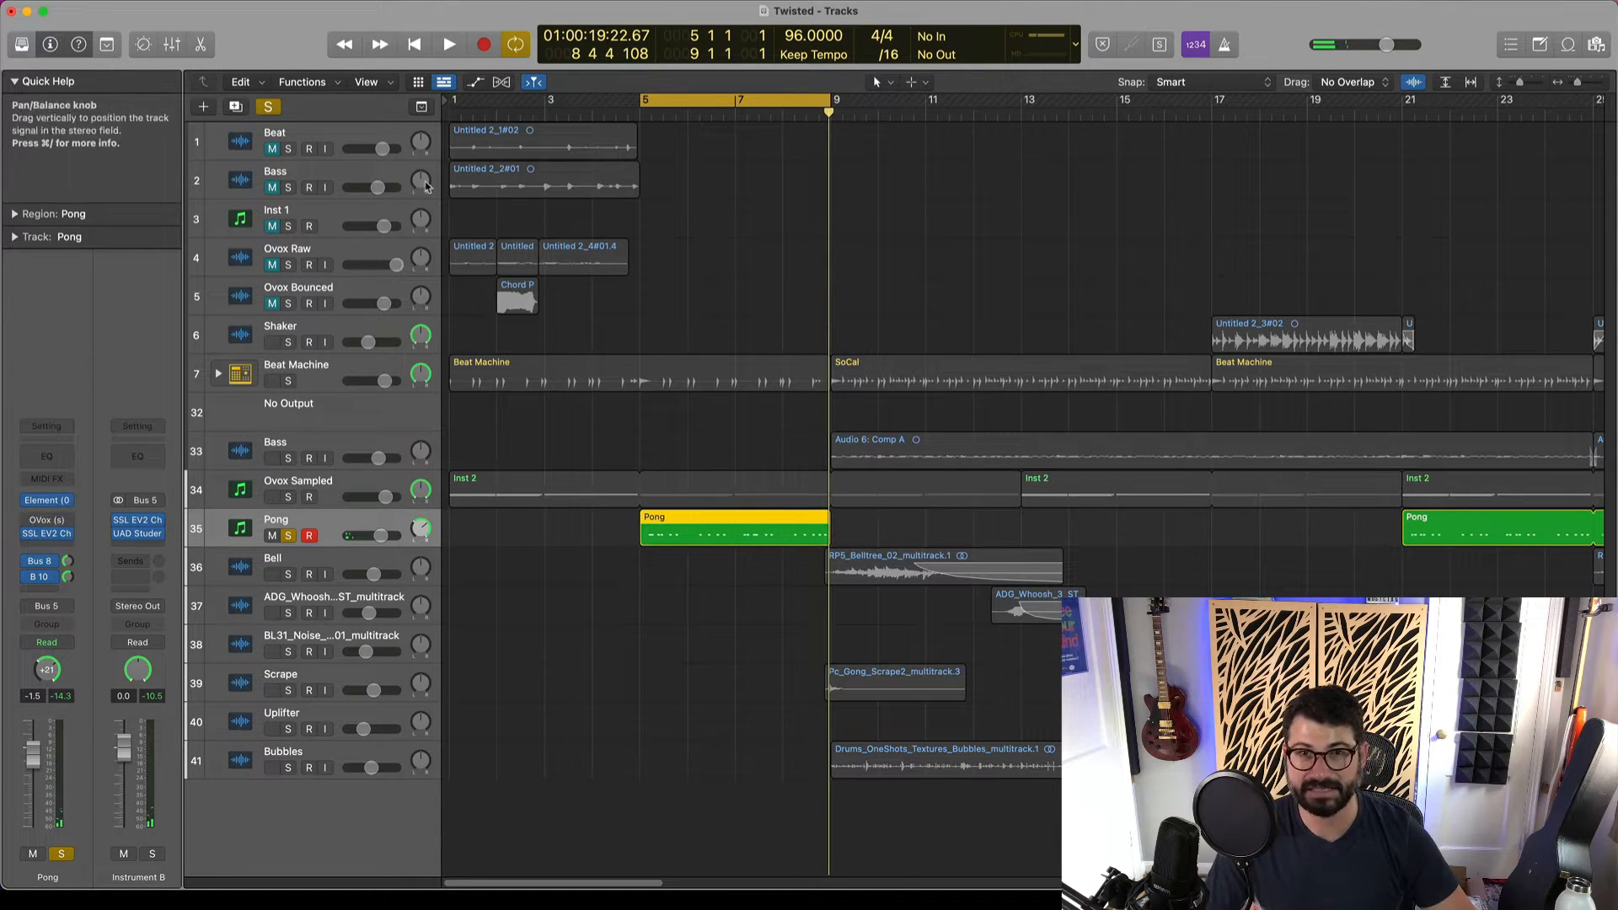
- Audition the soloed Pong track with OVox bypassed, and inspect its OVox plug-in settings
{"action": "key", "text": "Return"}
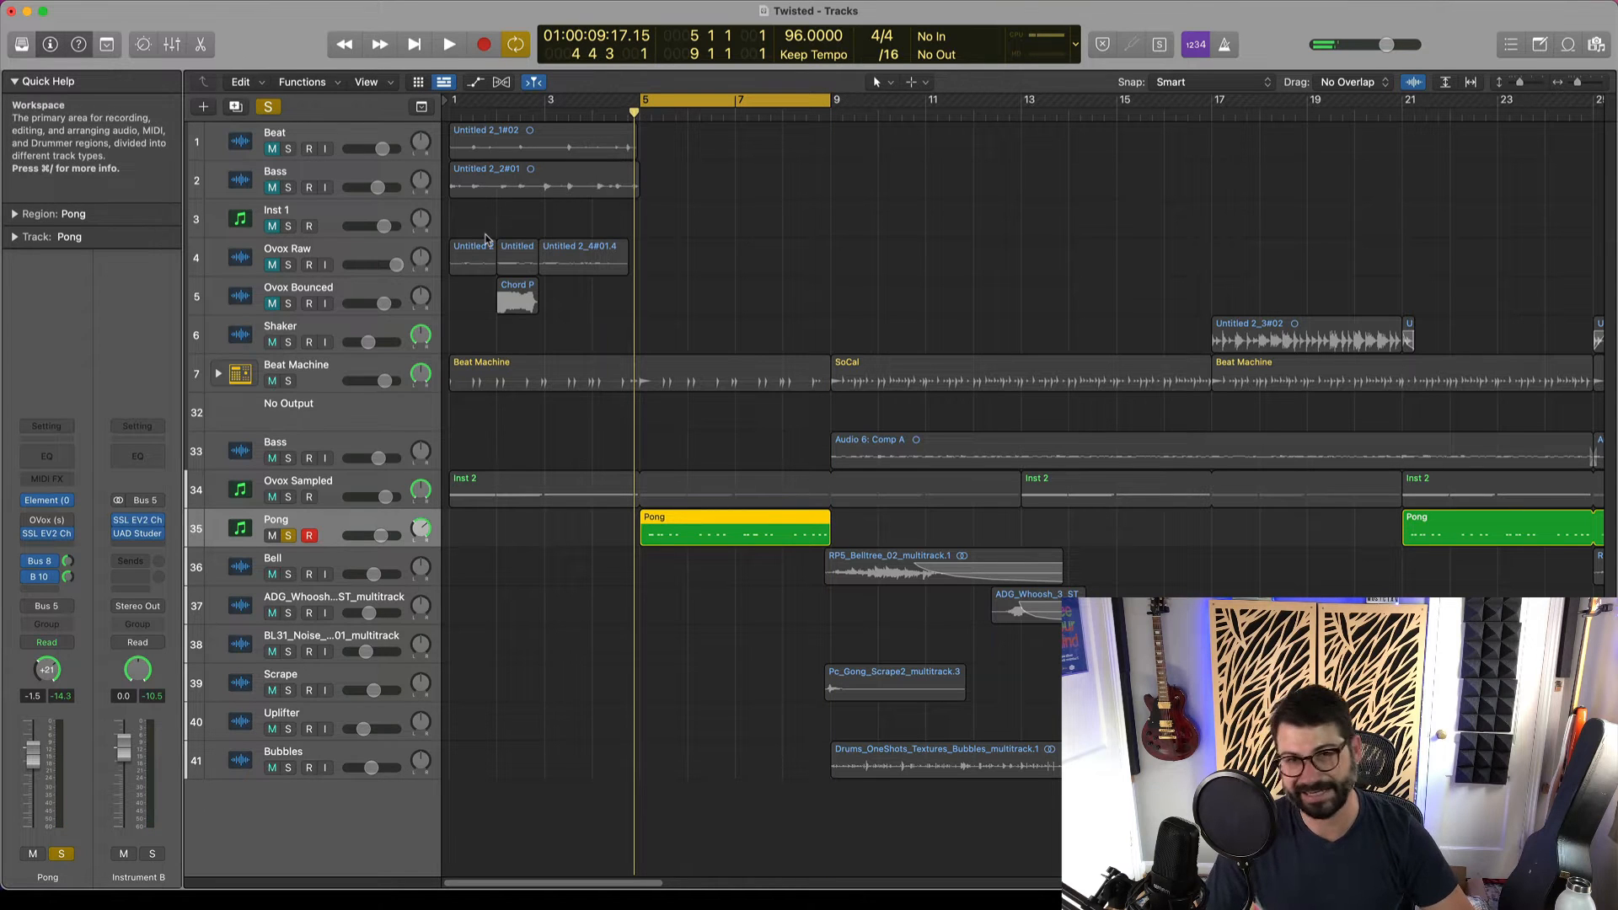
{"action": "key", "text": "space"}
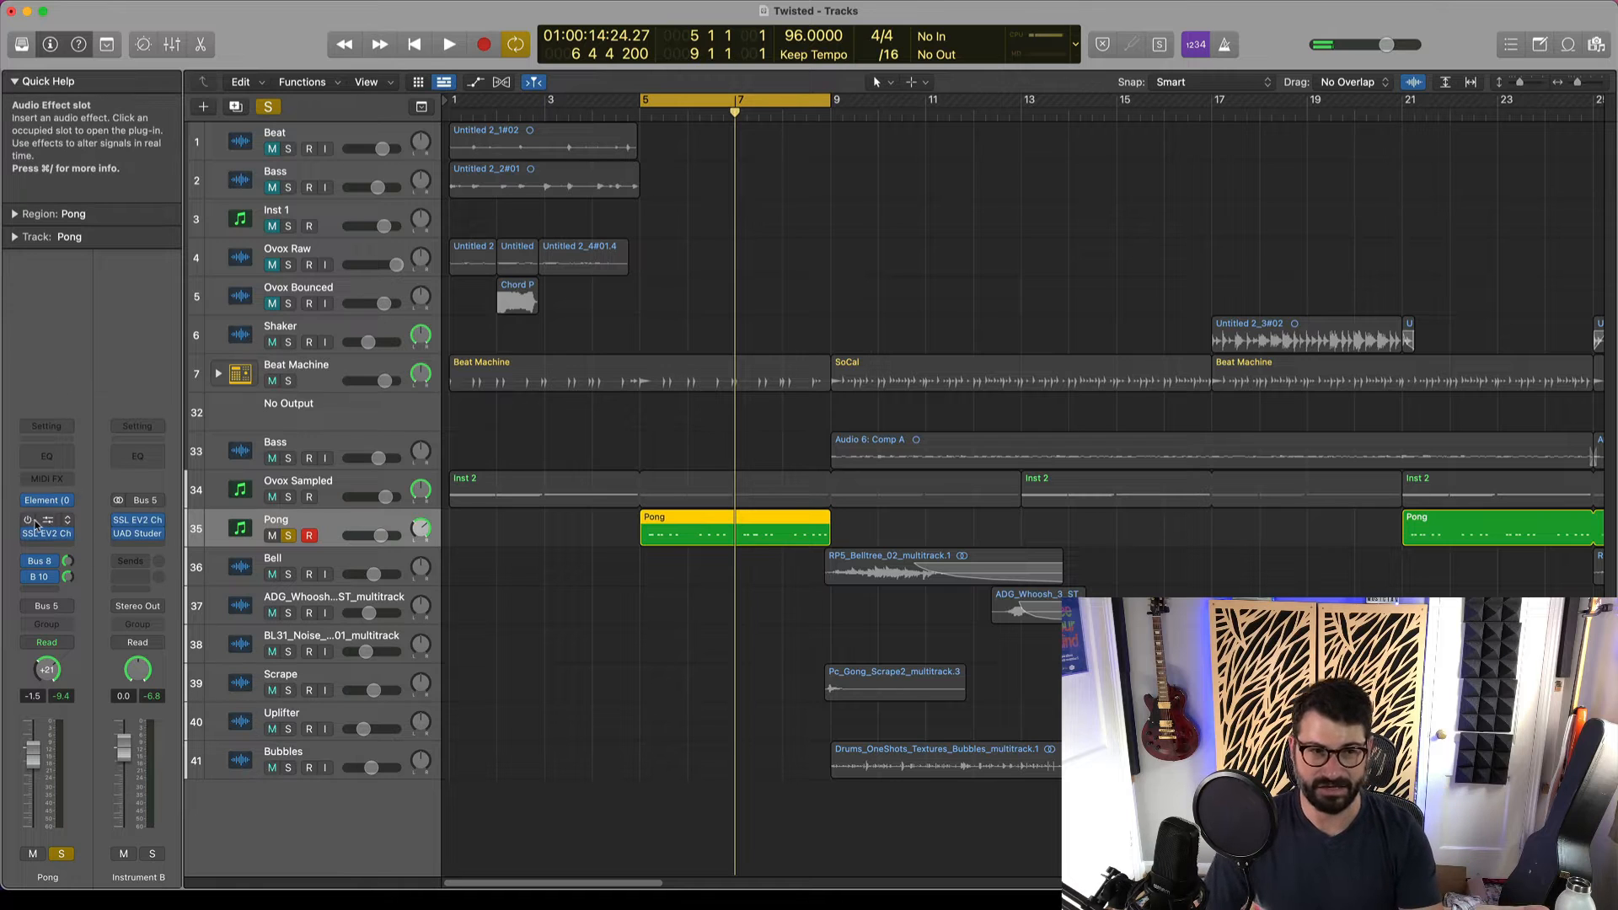
{"action": "left_click", "coordinate": [47, 523]}
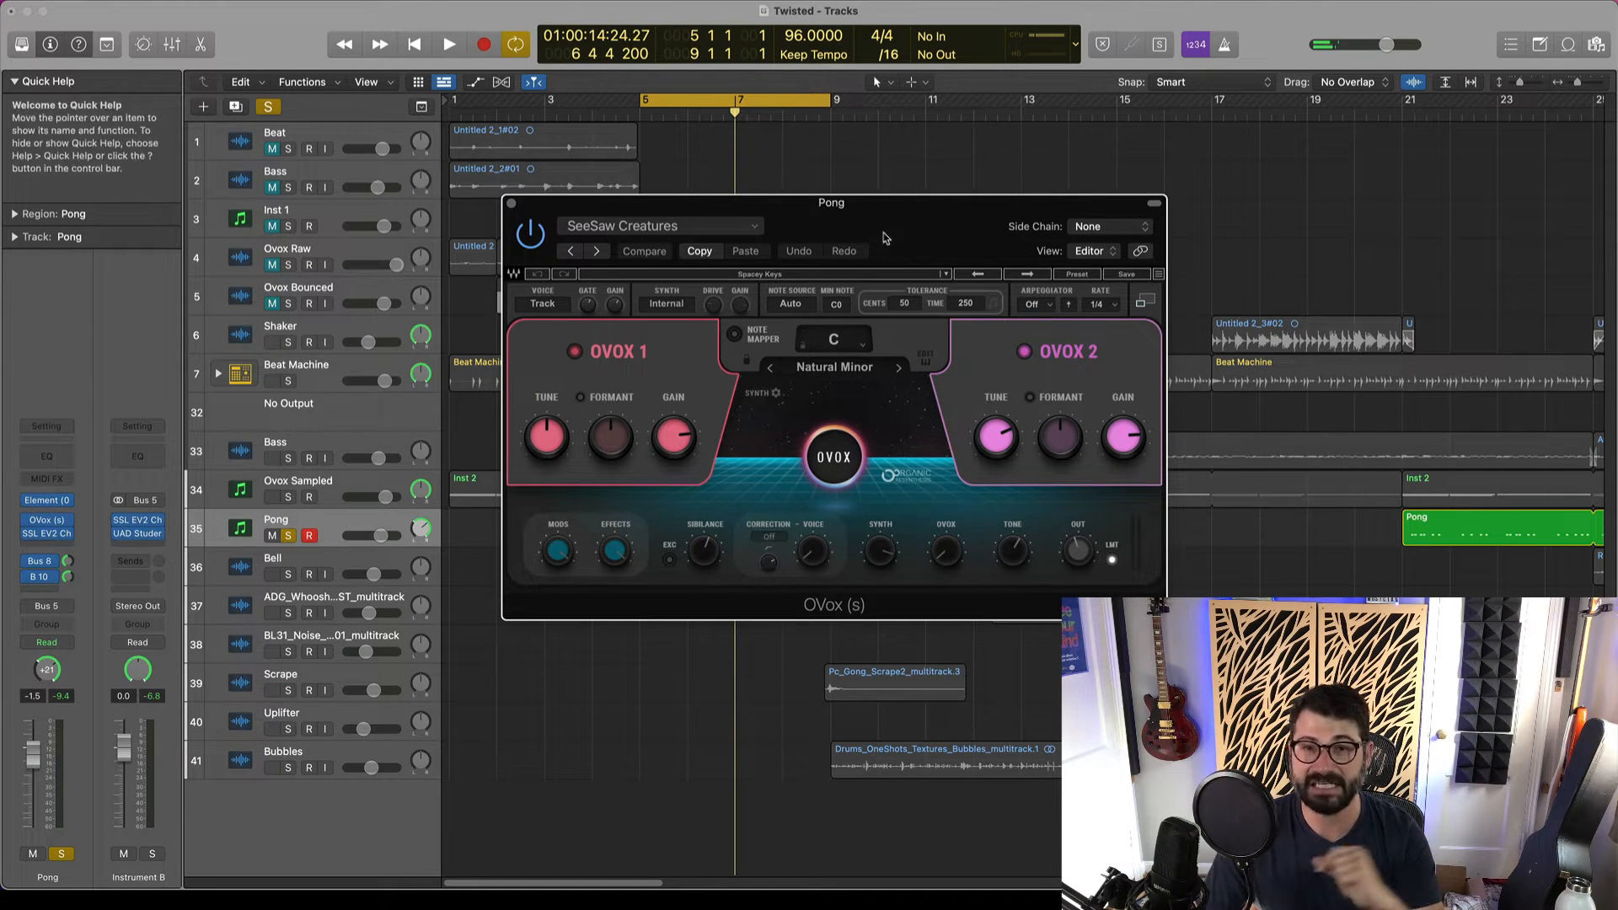
{"action": "left_click", "coordinate": [512, 204]}
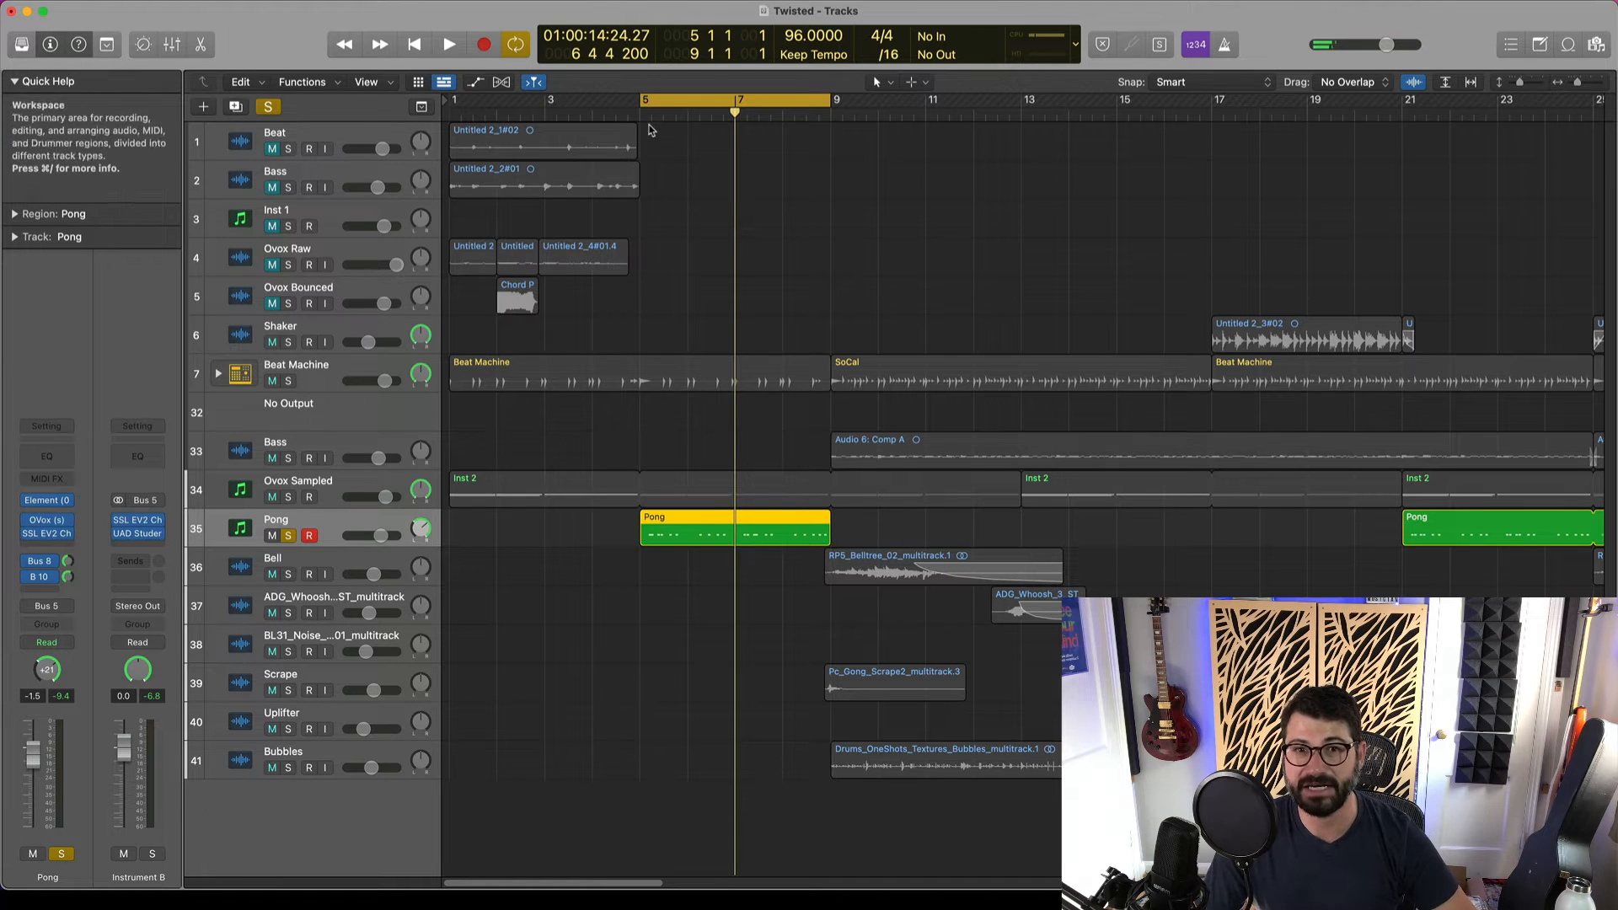
- Play the Pong track from bar 5 with OVox active, then unsolo it to hear the full mix
{"action": "left_click", "coordinate": [643, 116]}
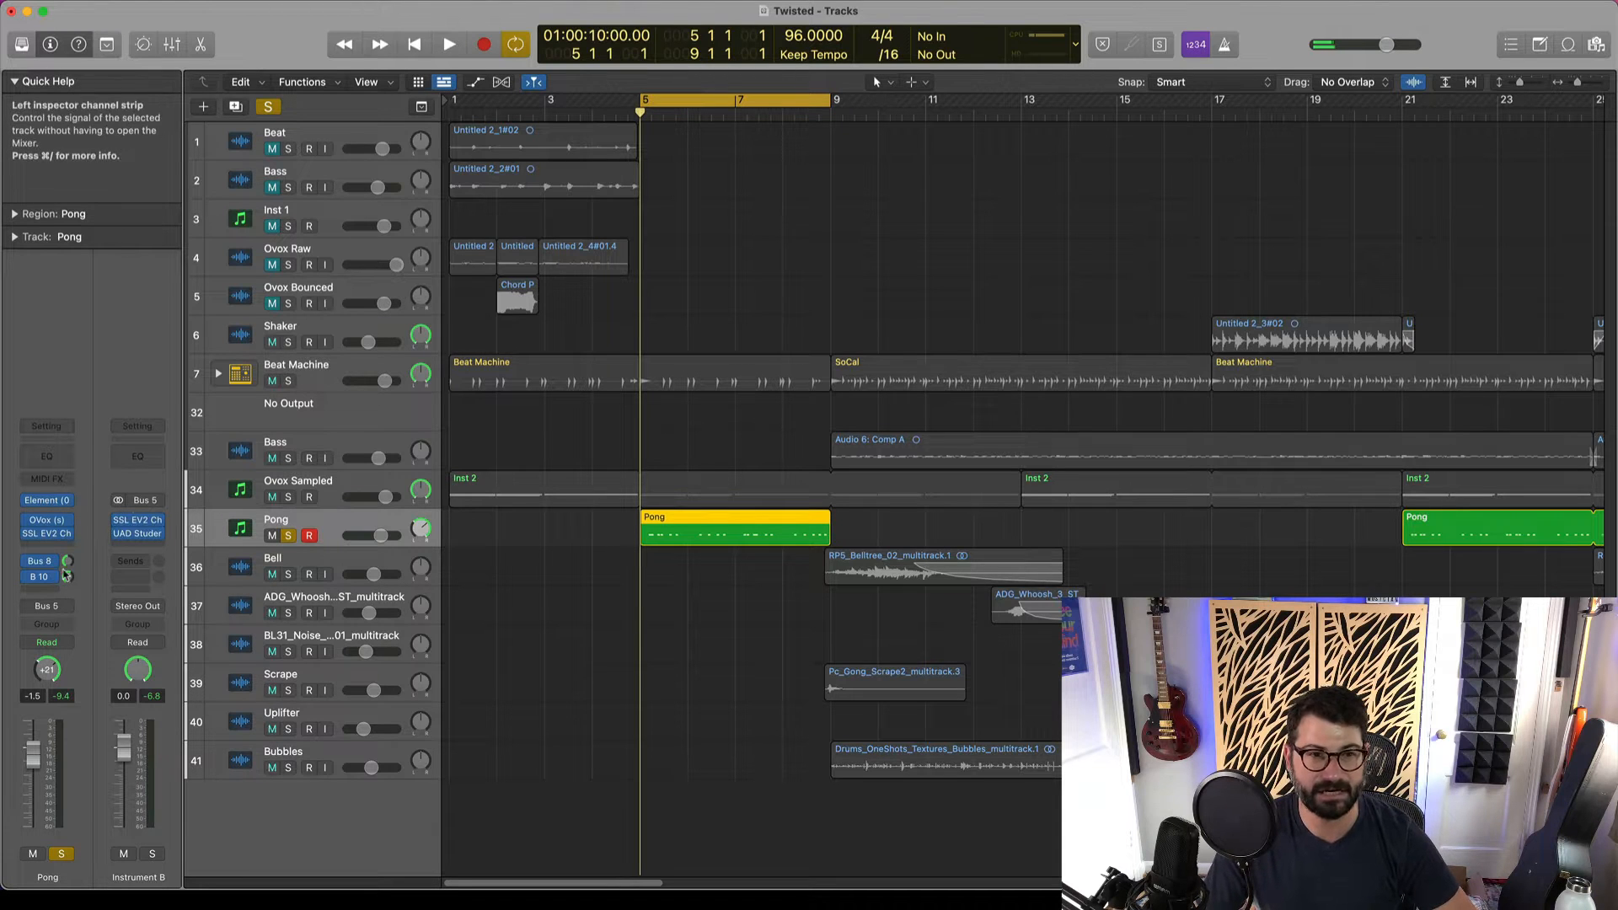
{"action": "key", "text": "space"}
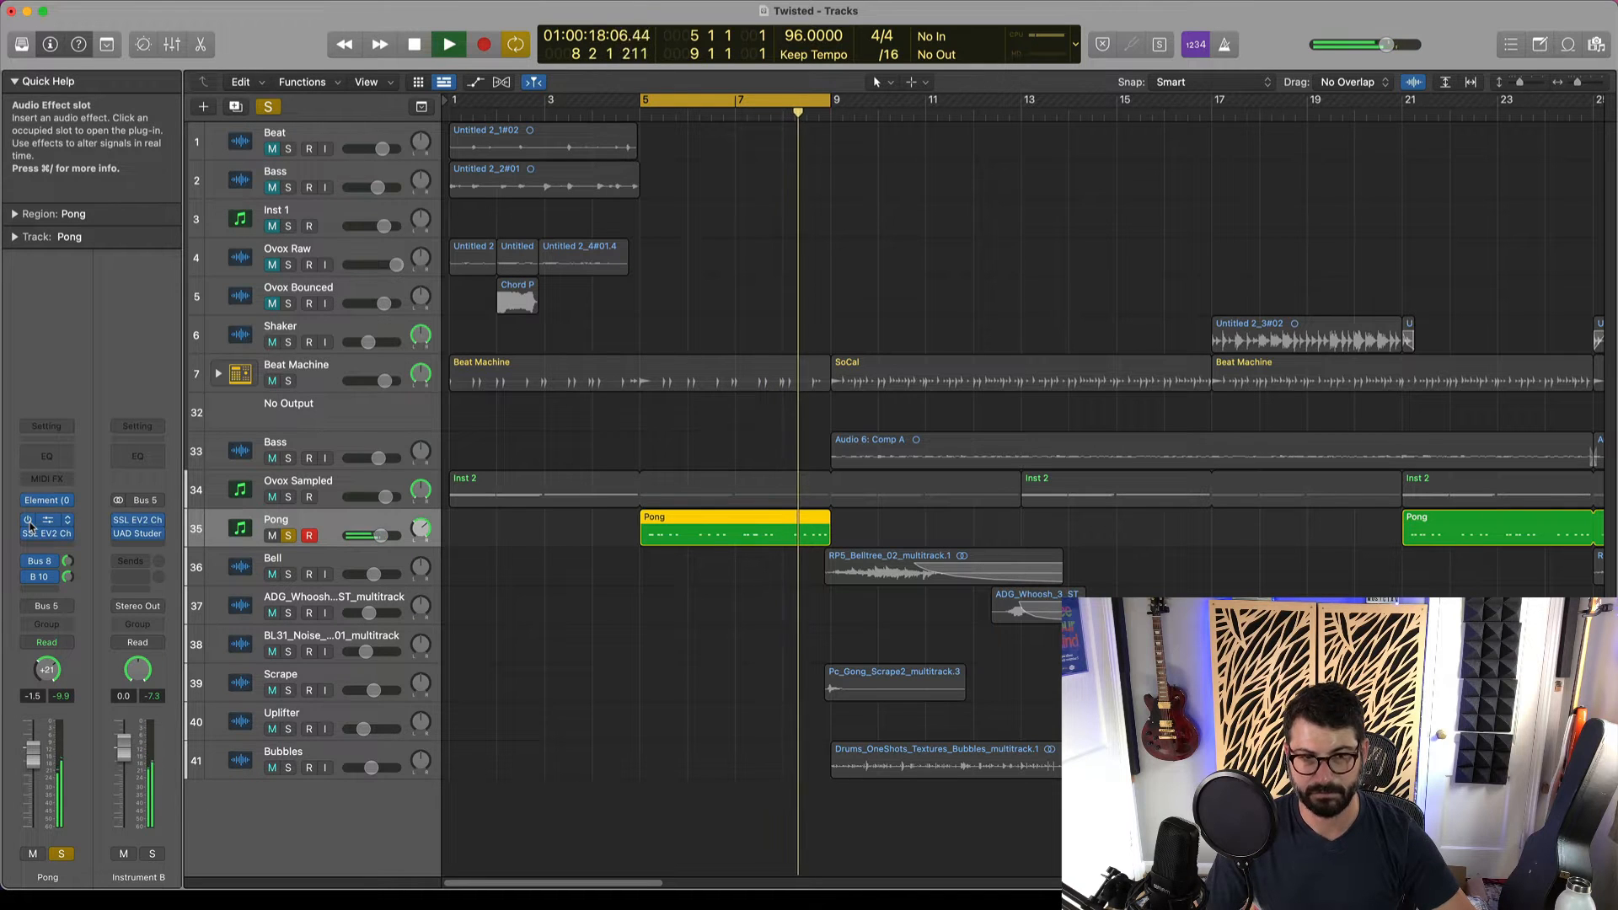
{"action": "left_click", "coordinate": [61, 854]}
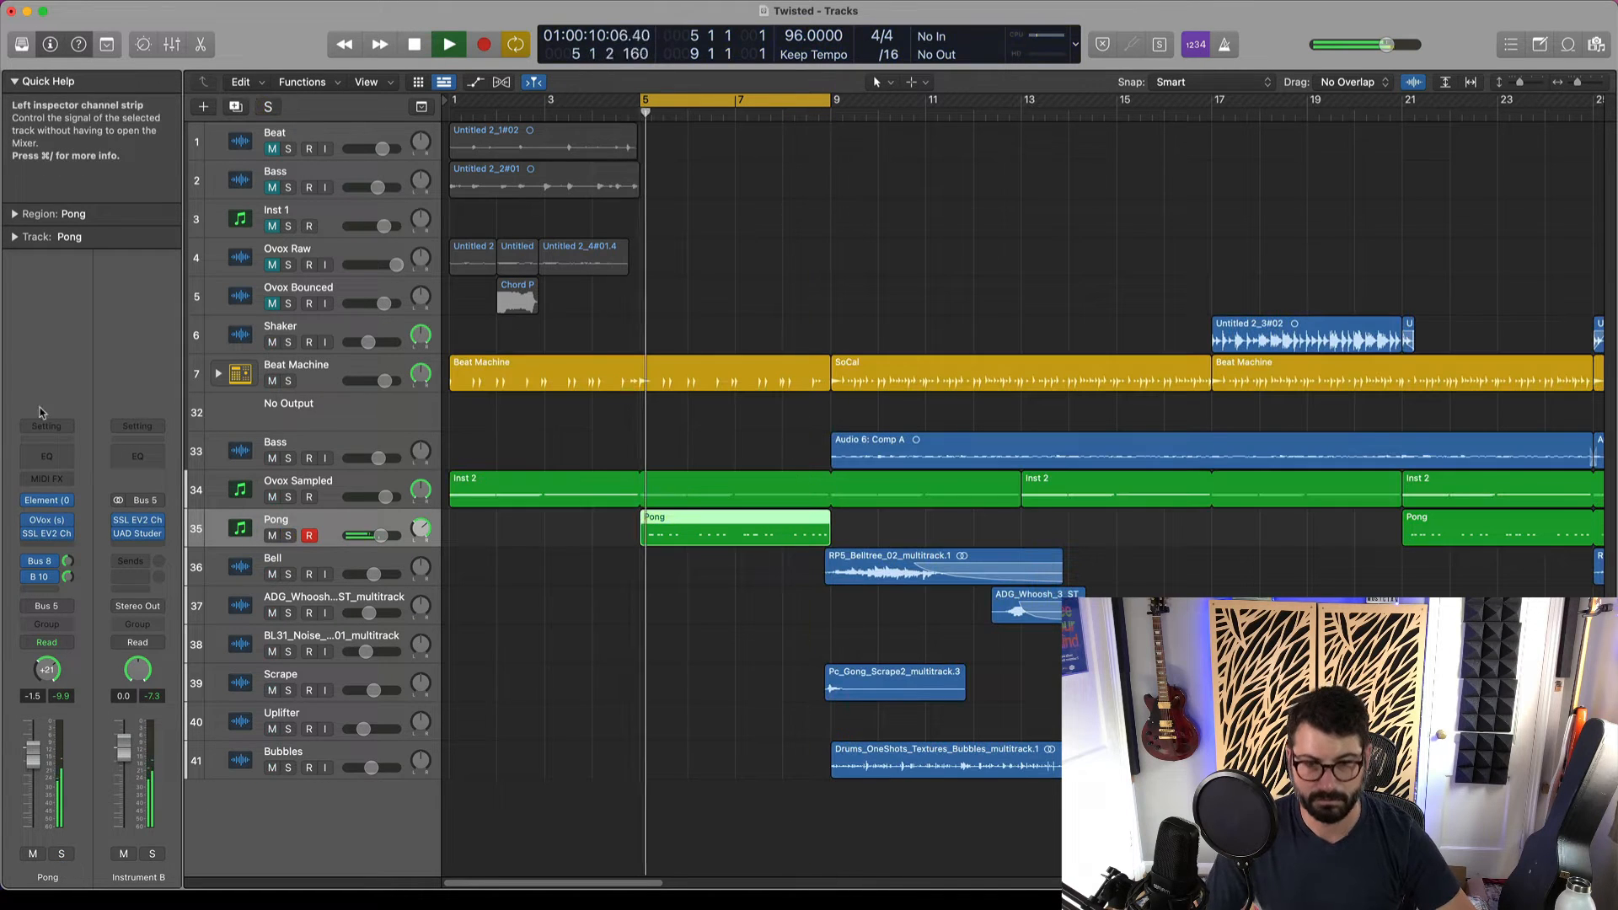
{"action": "mouse_move", "coordinate": [51, 523]}
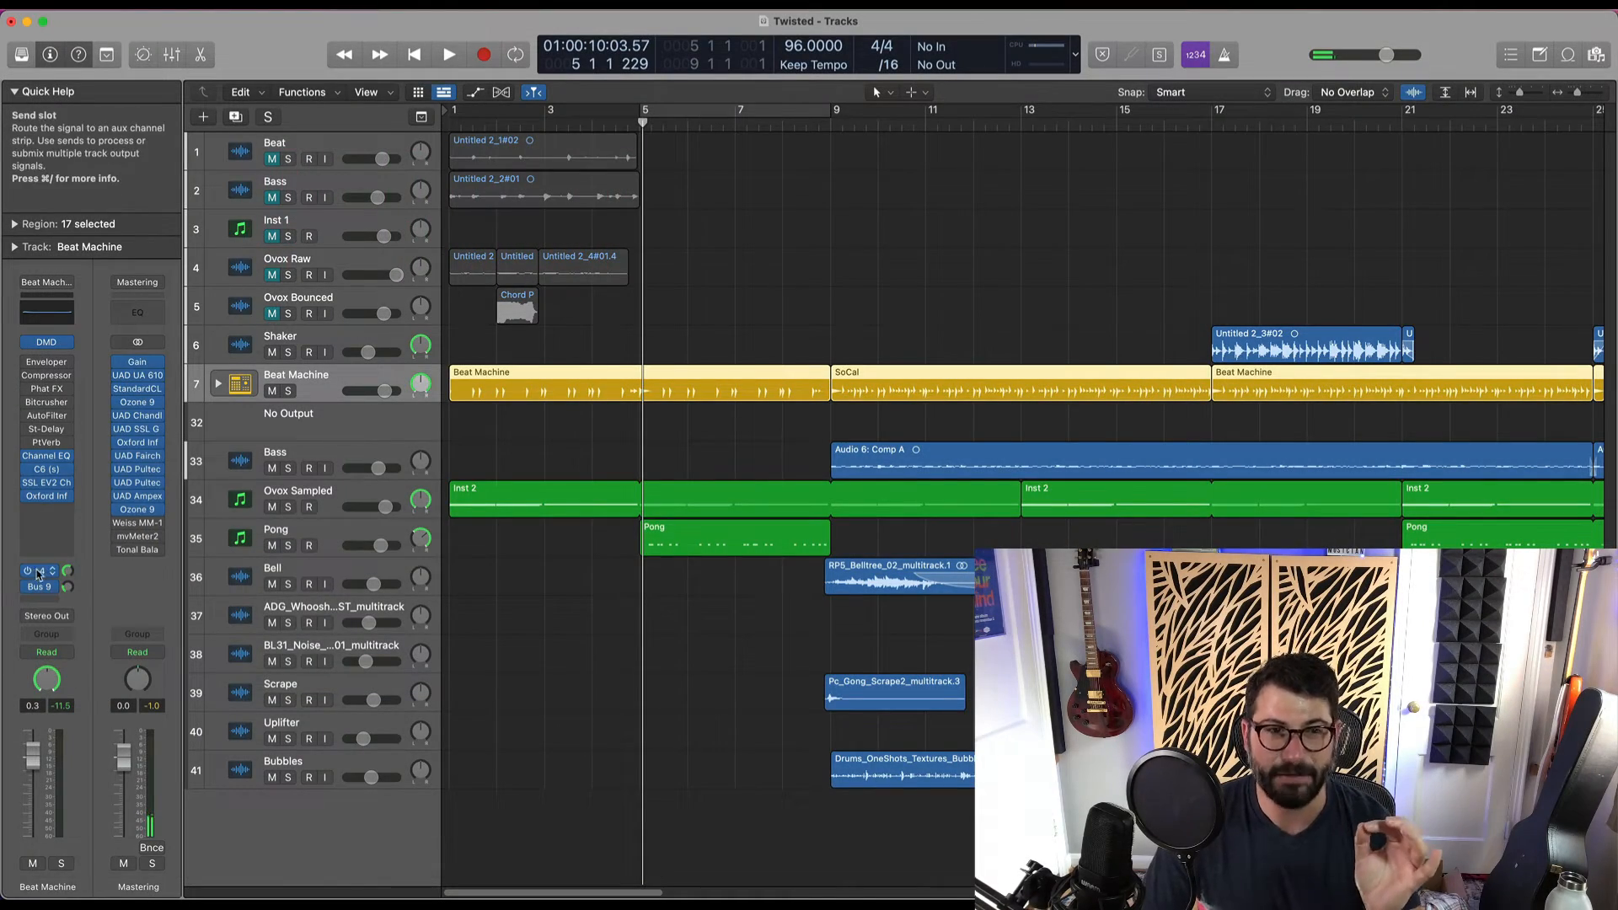
- Show the Drum Parallel channel fed by the Beat Machine's Bus 4 send and inspect its OVox plug-in around bar 33
{"action": "left_click", "coordinate": [37, 572]}
{"action": "left_click", "coordinate": [82, 443]}
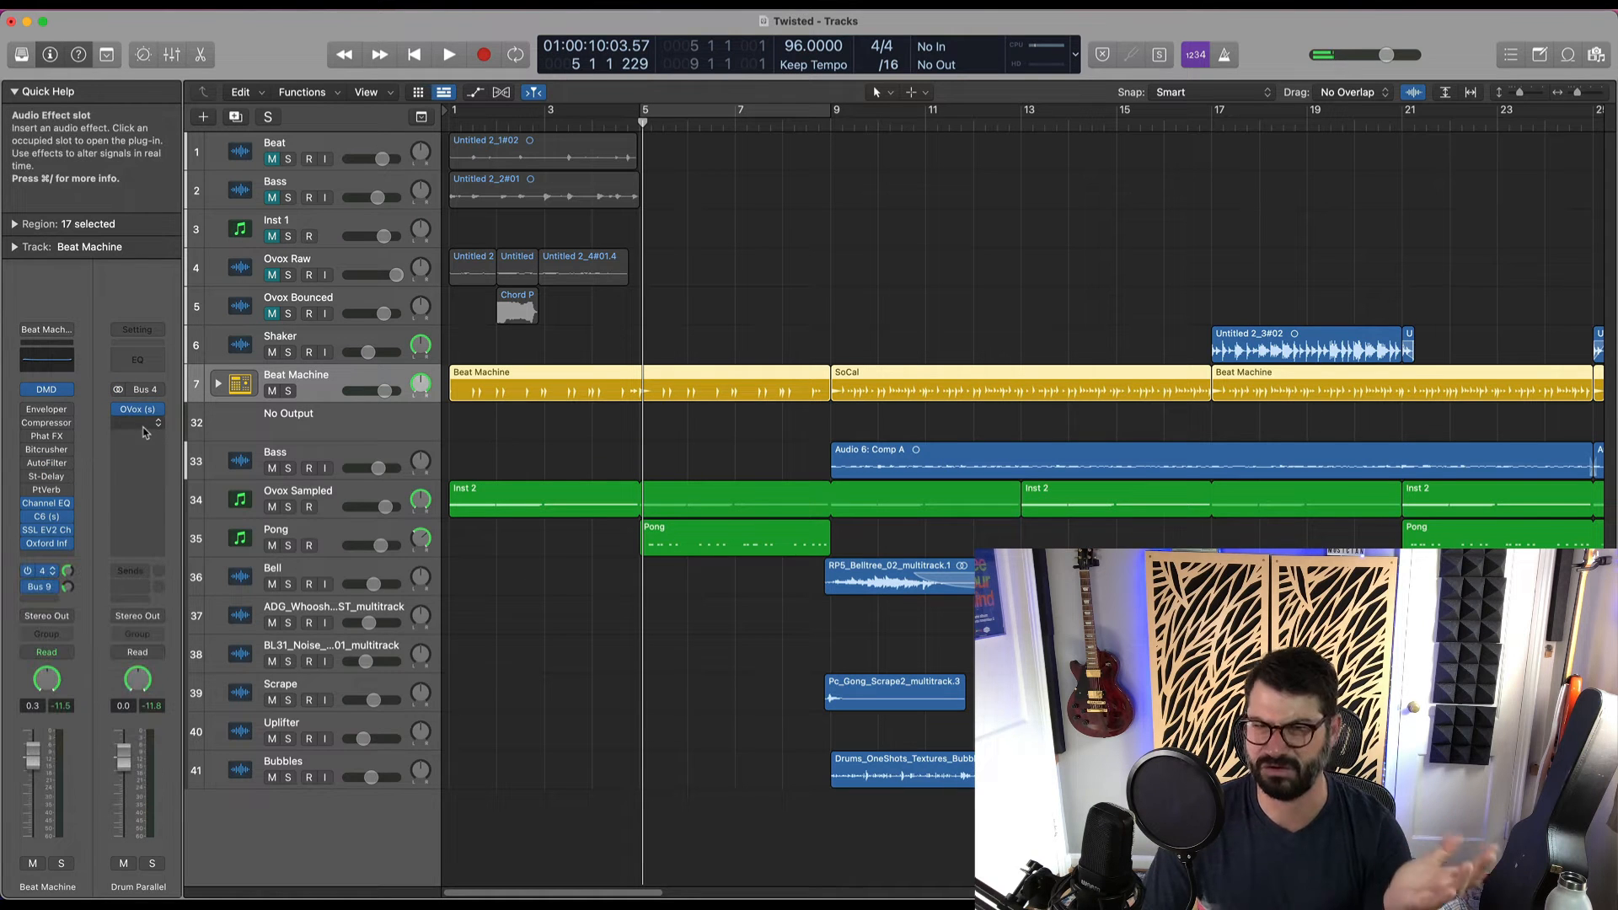
{"action": "scroll", "coordinate": [1327, 320], "scroll_direction": "right", "scroll_amount": 10}
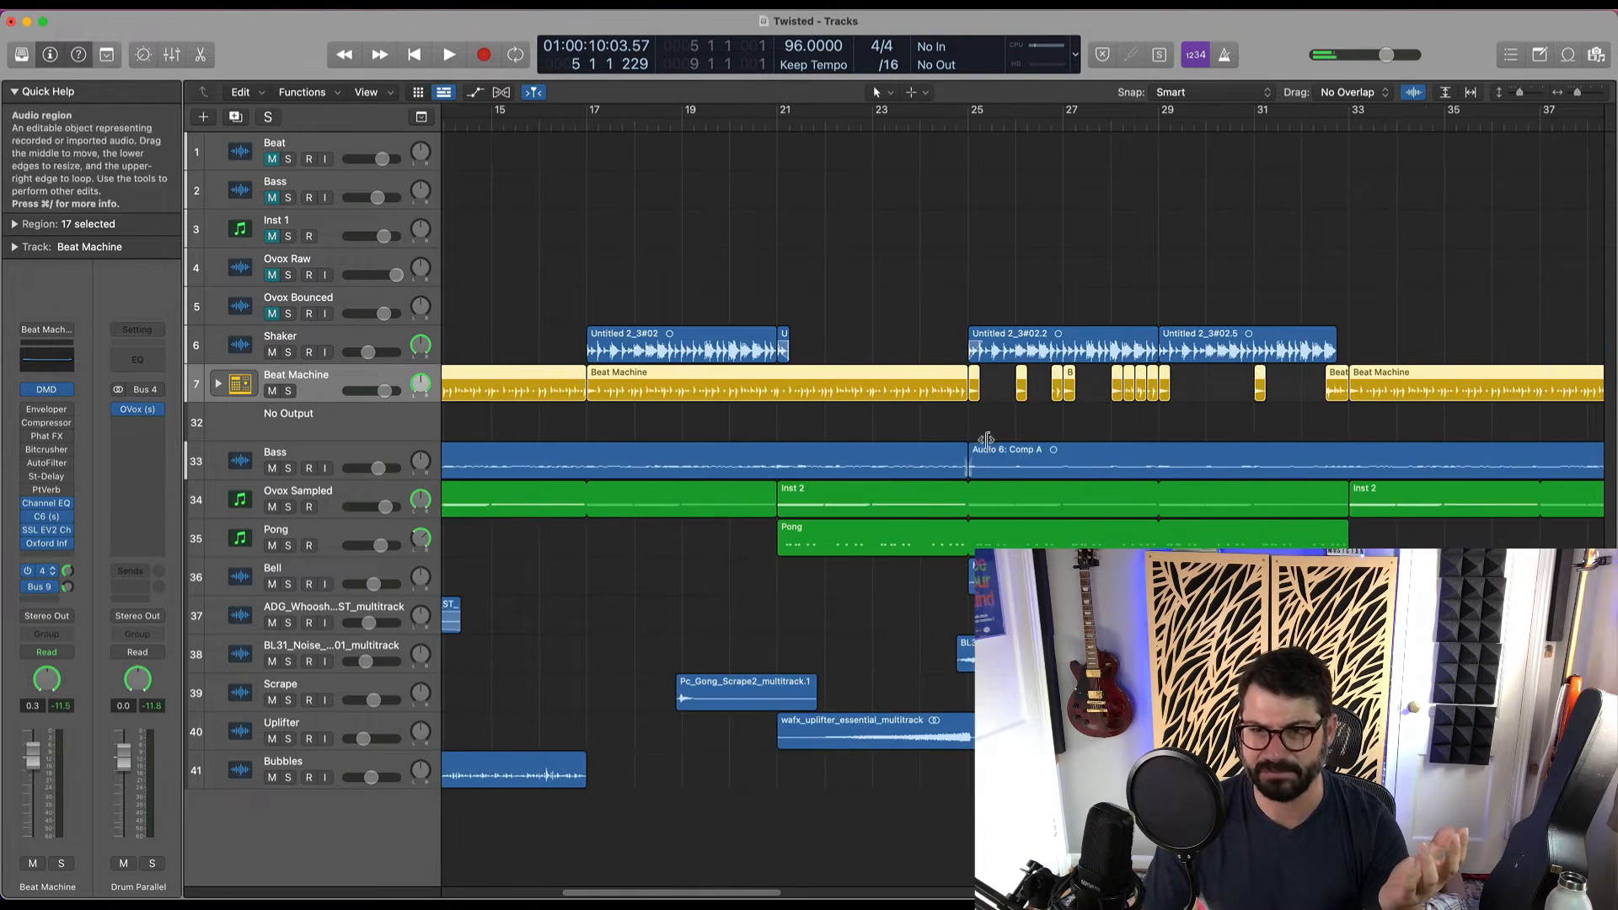
{"action": "scroll", "coordinate": [1327, 320], "scroll_direction": "right", "scroll_amount": 5}
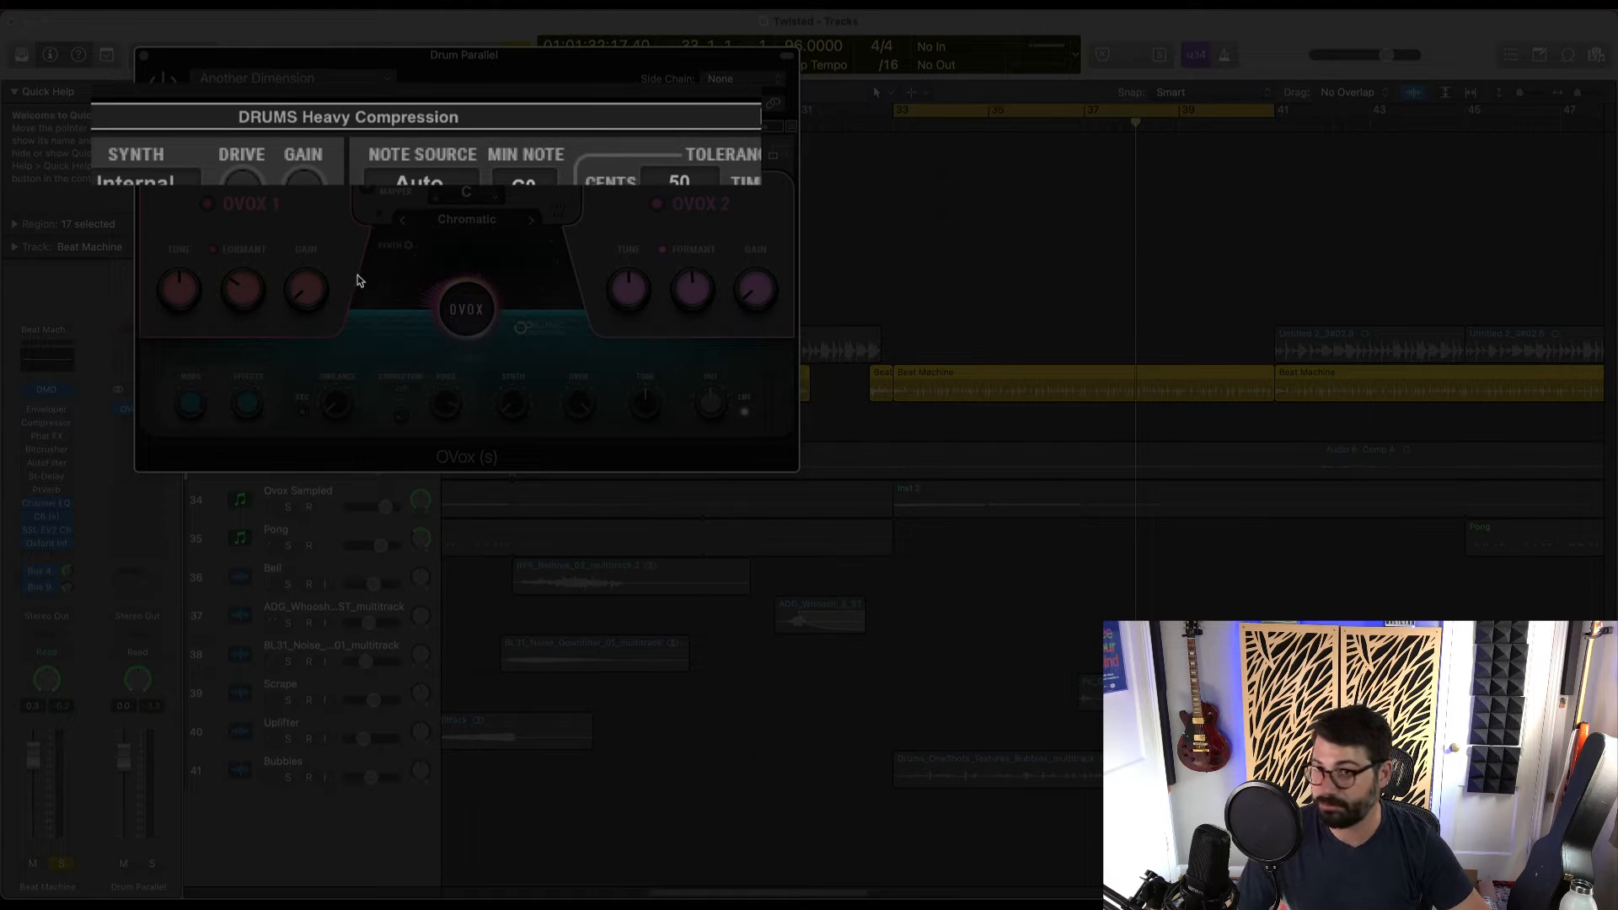
- Play the soloed Beat Machine from bar 33, comparing the Drum Parallel OVox bypassed and active, then unsolo the track
{"action": "key", "text": "space"}
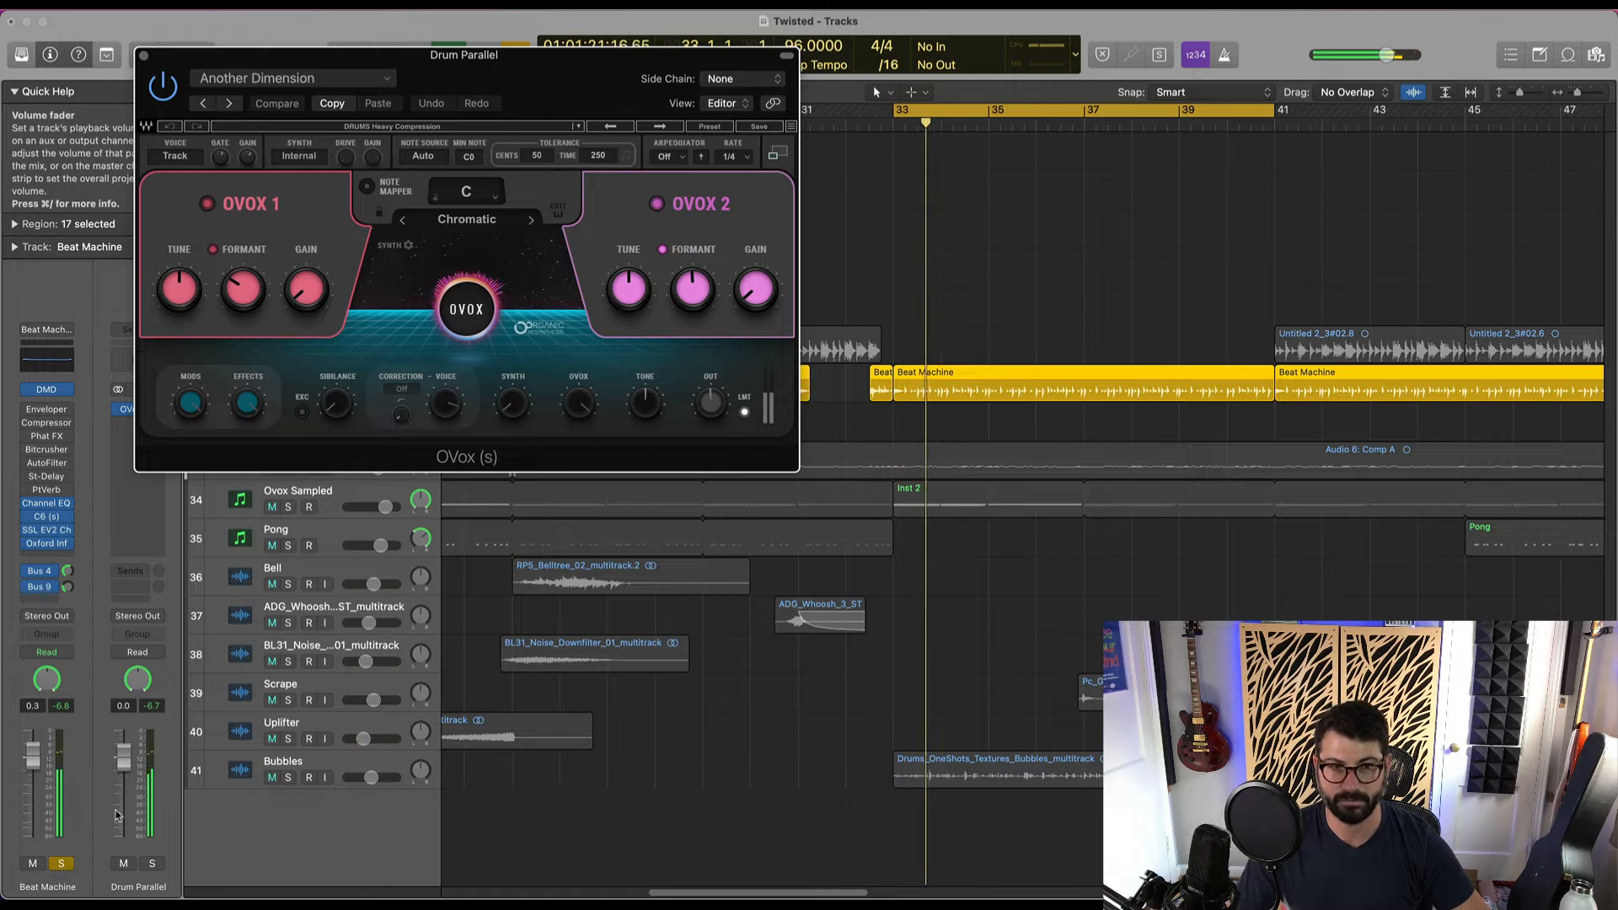
{"action": "left_click", "coordinate": [164, 84]}
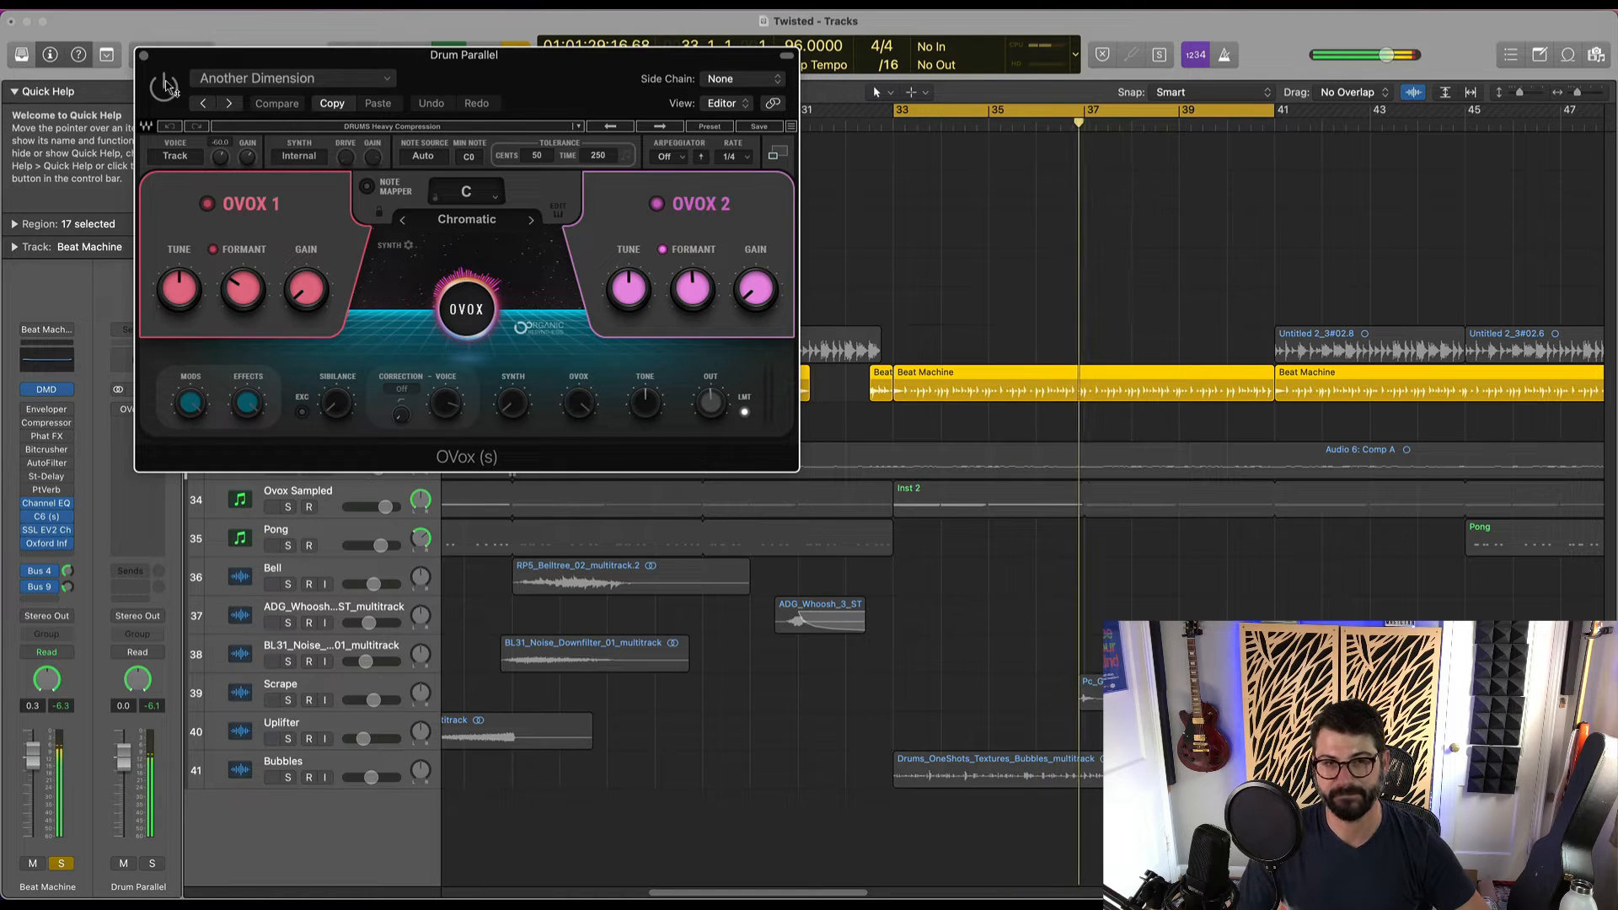
{"action": "left_click", "coordinate": [164, 84]}
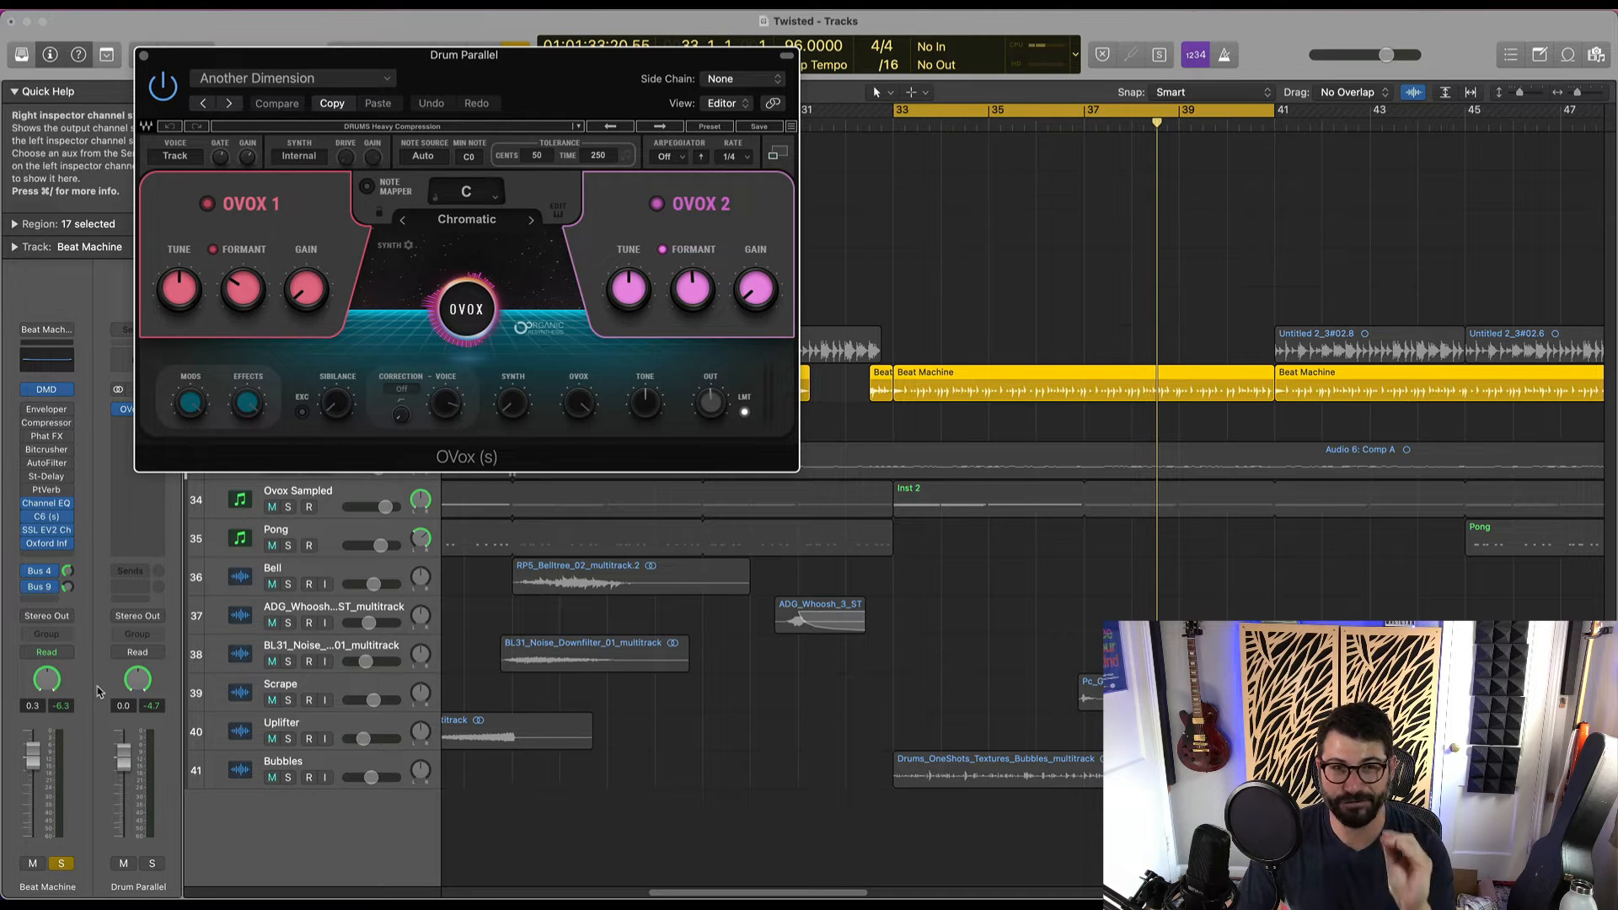
{"action": "left_click", "coordinate": [64, 863]}
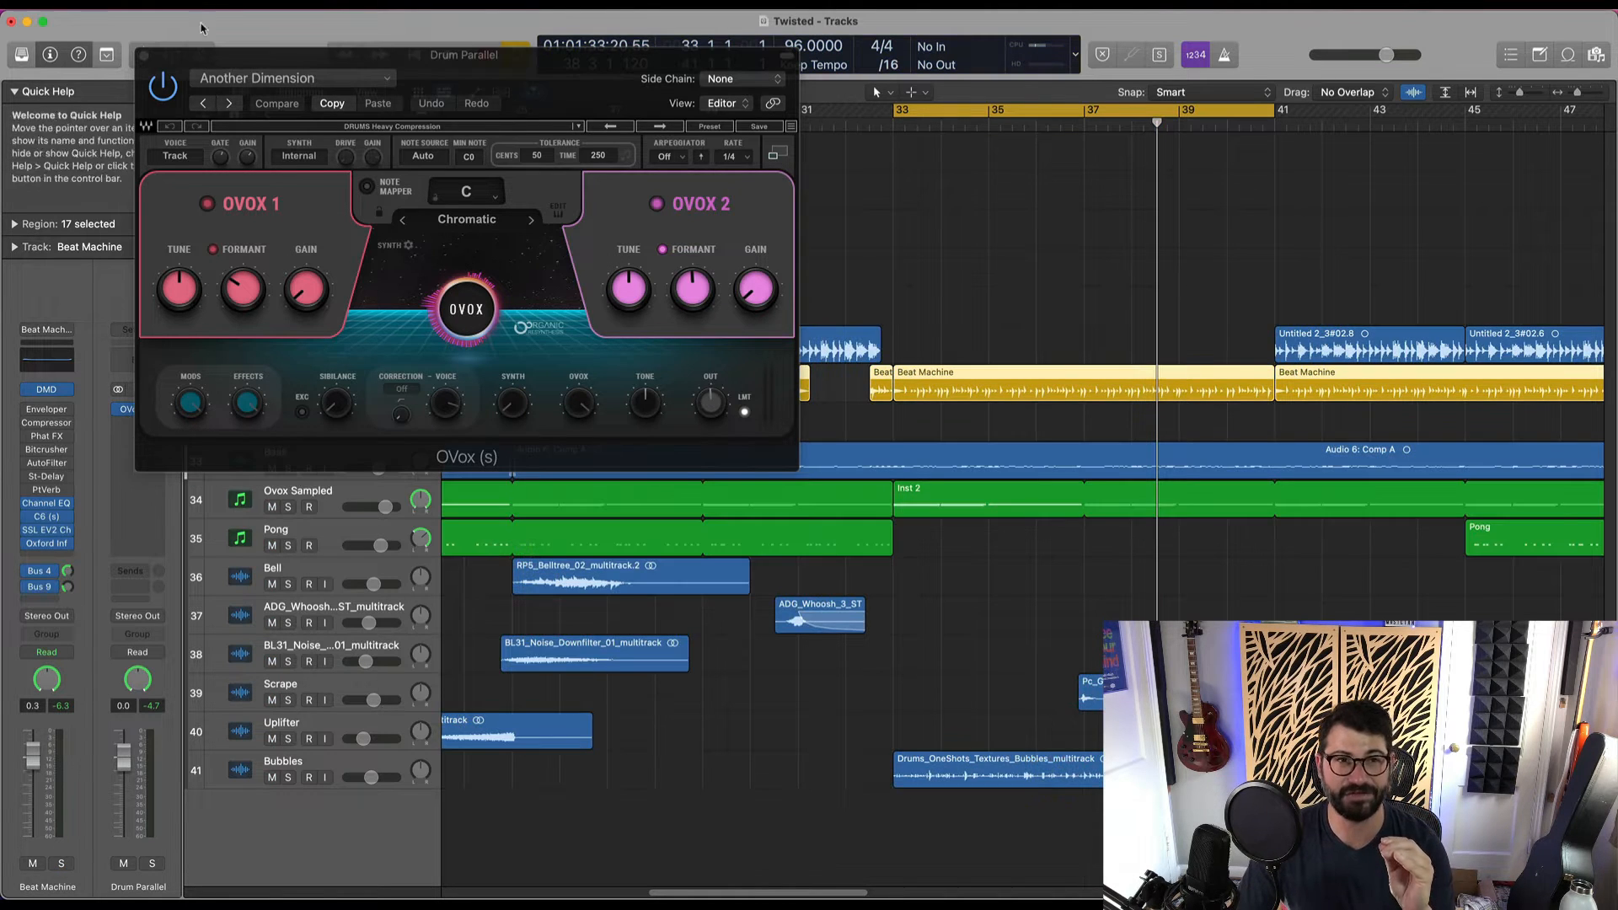
- Play the full mix from bar 33, comparing the Drum Parallel OVox active and bypassed, then close its settings and reactivate the plug-in
{"action": "key", "text": "space"}
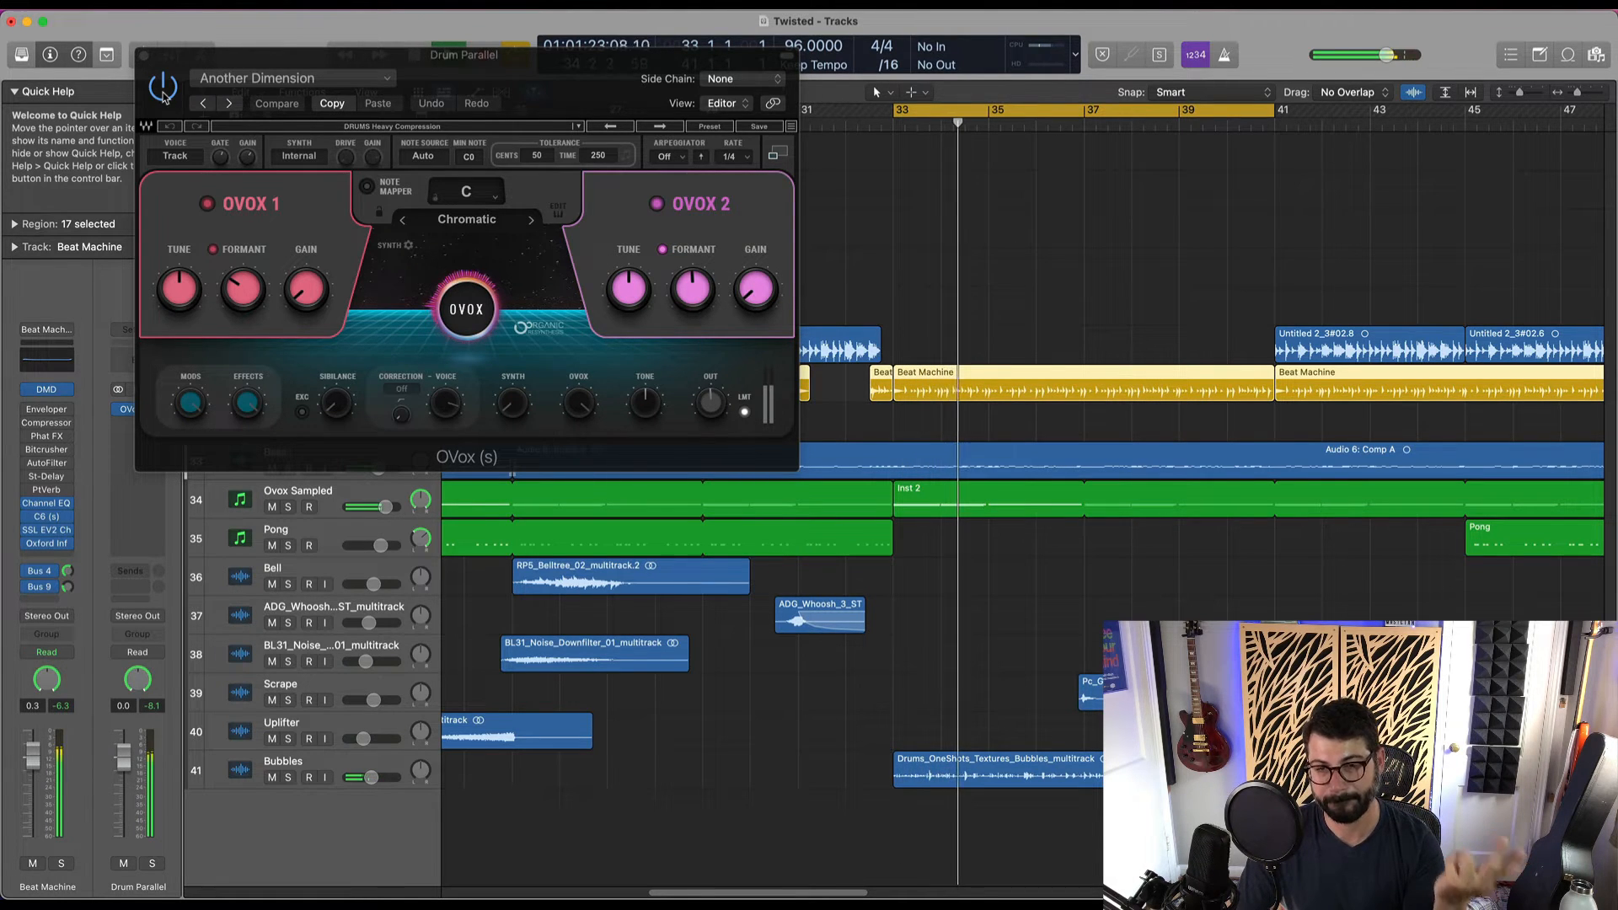
{"action": "left_click", "coordinate": [164, 98]}
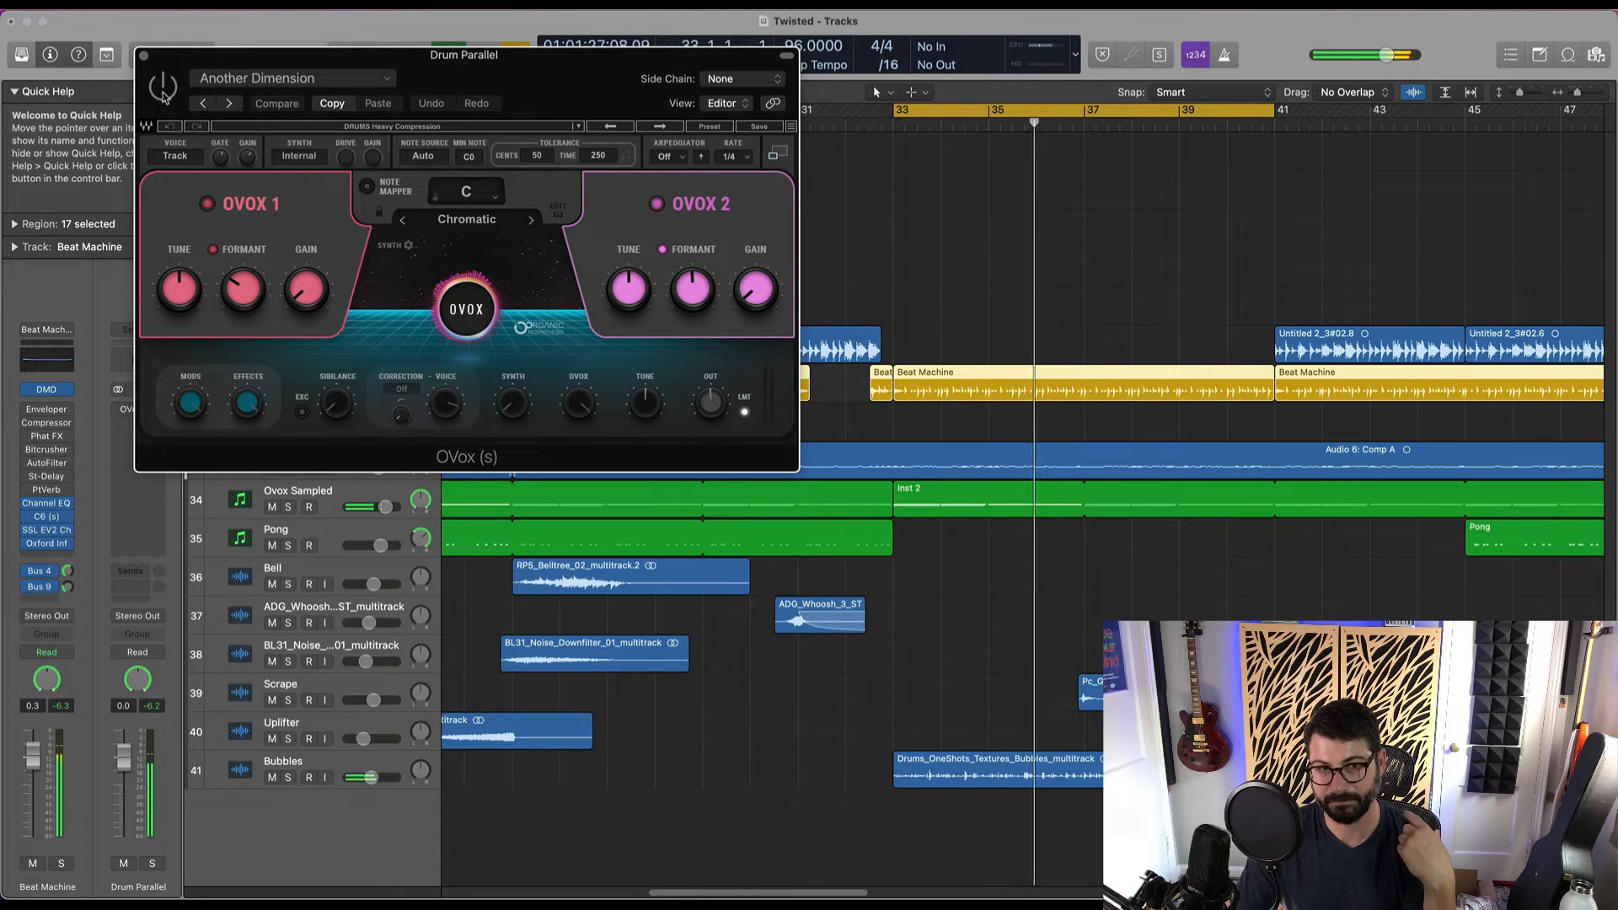
{"action": "left_click", "coordinate": [164, 95]}
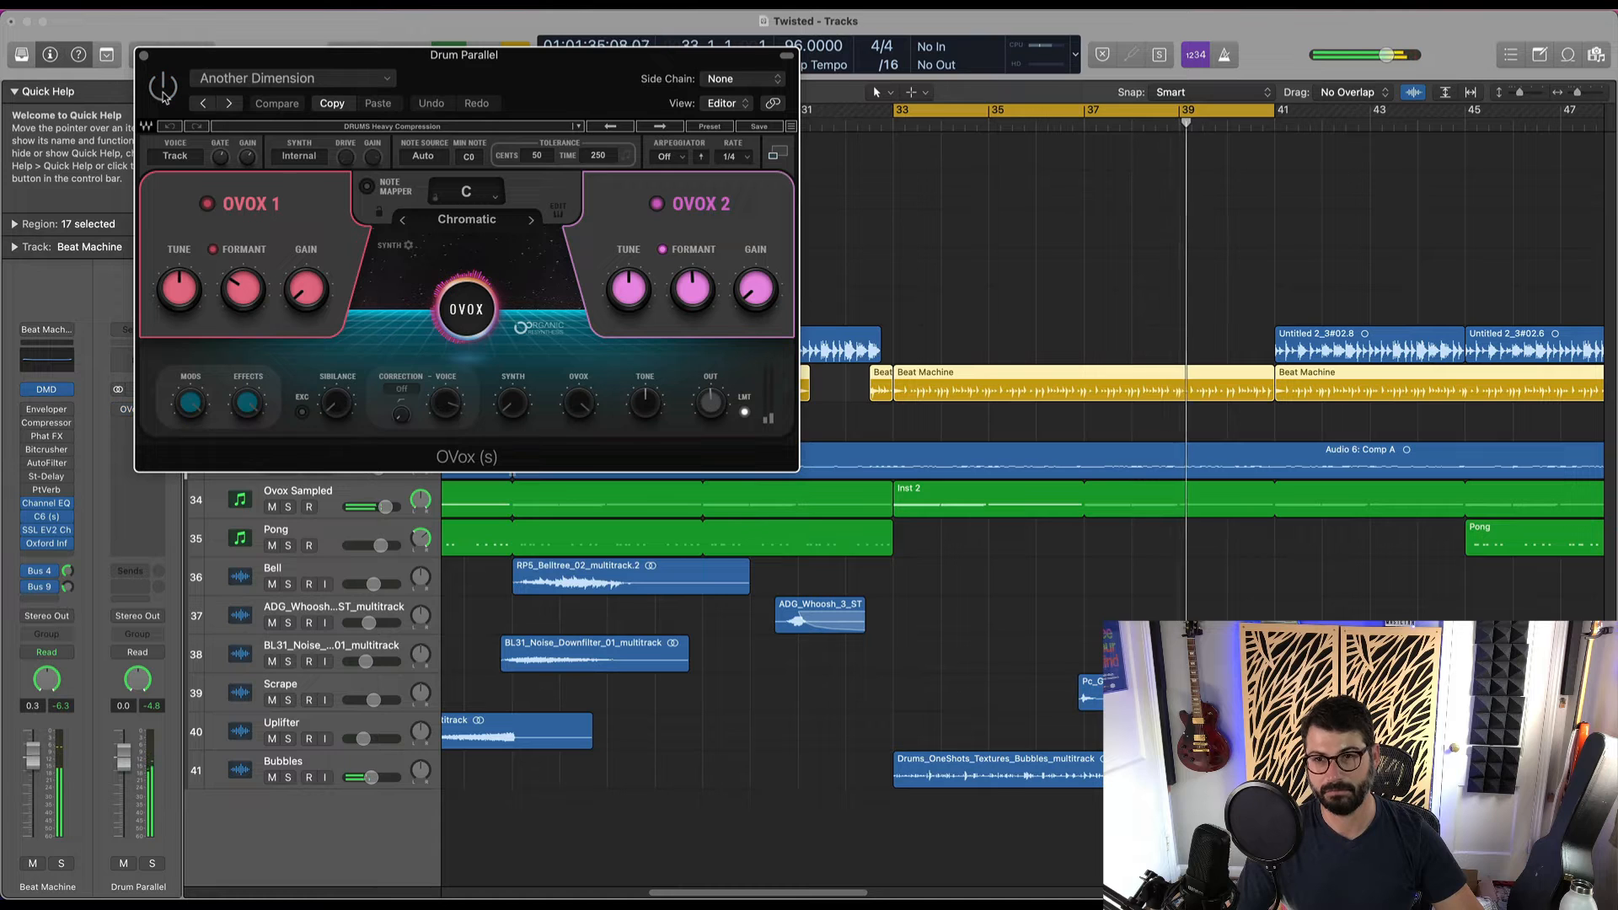
{"action": "left_click", "coordinate": [144, 54]}
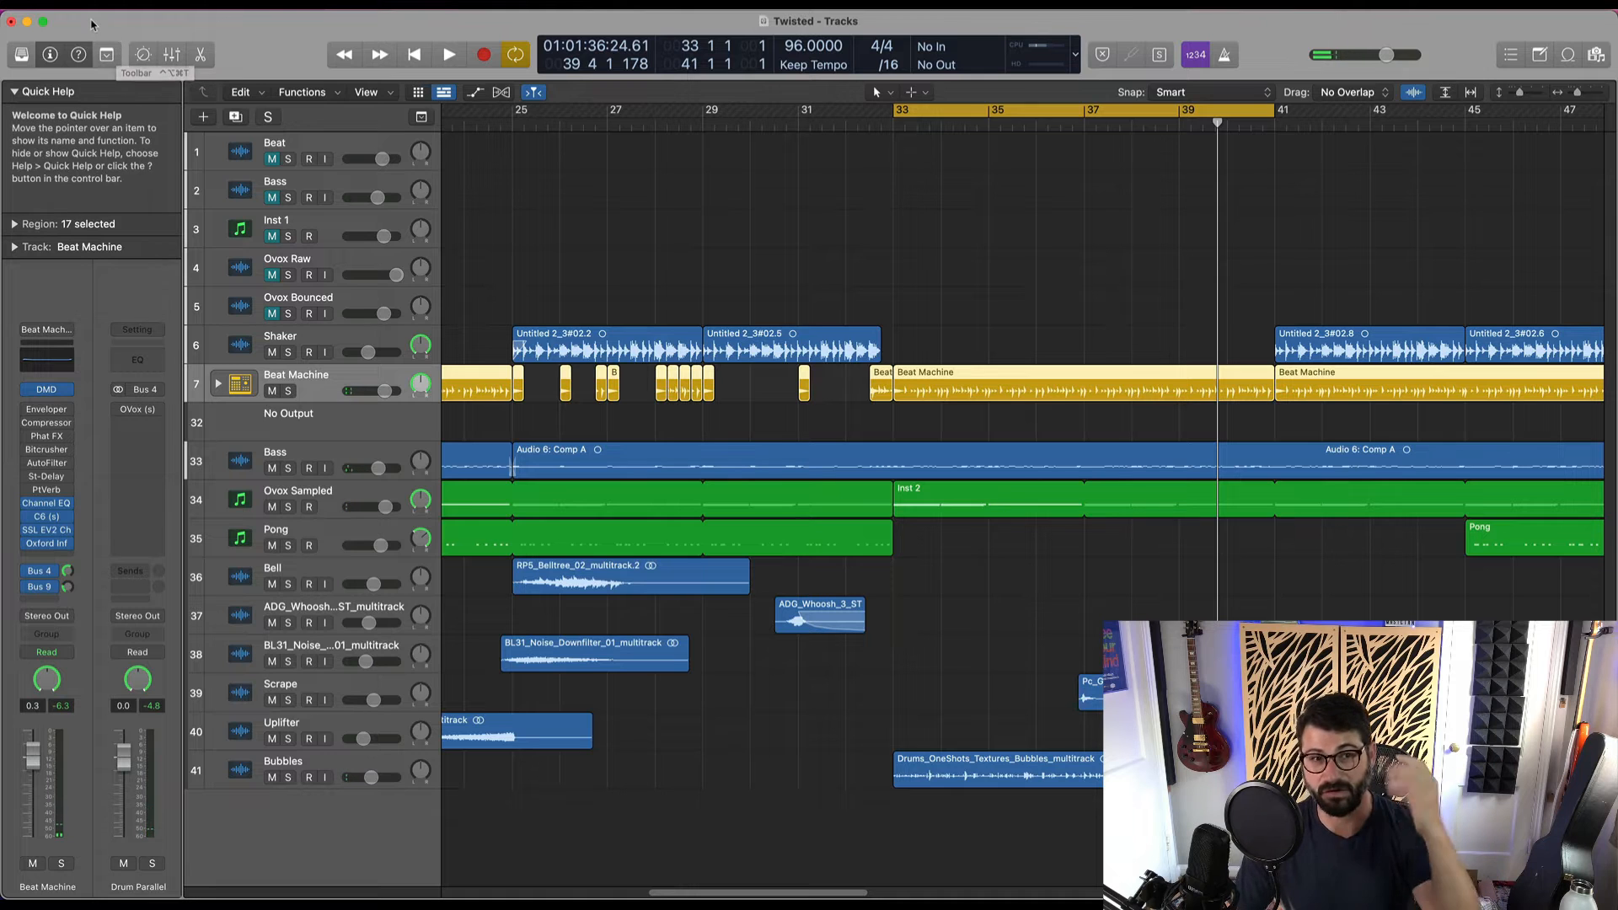
{"action": "left_click", "coordinate": [124, 410]}
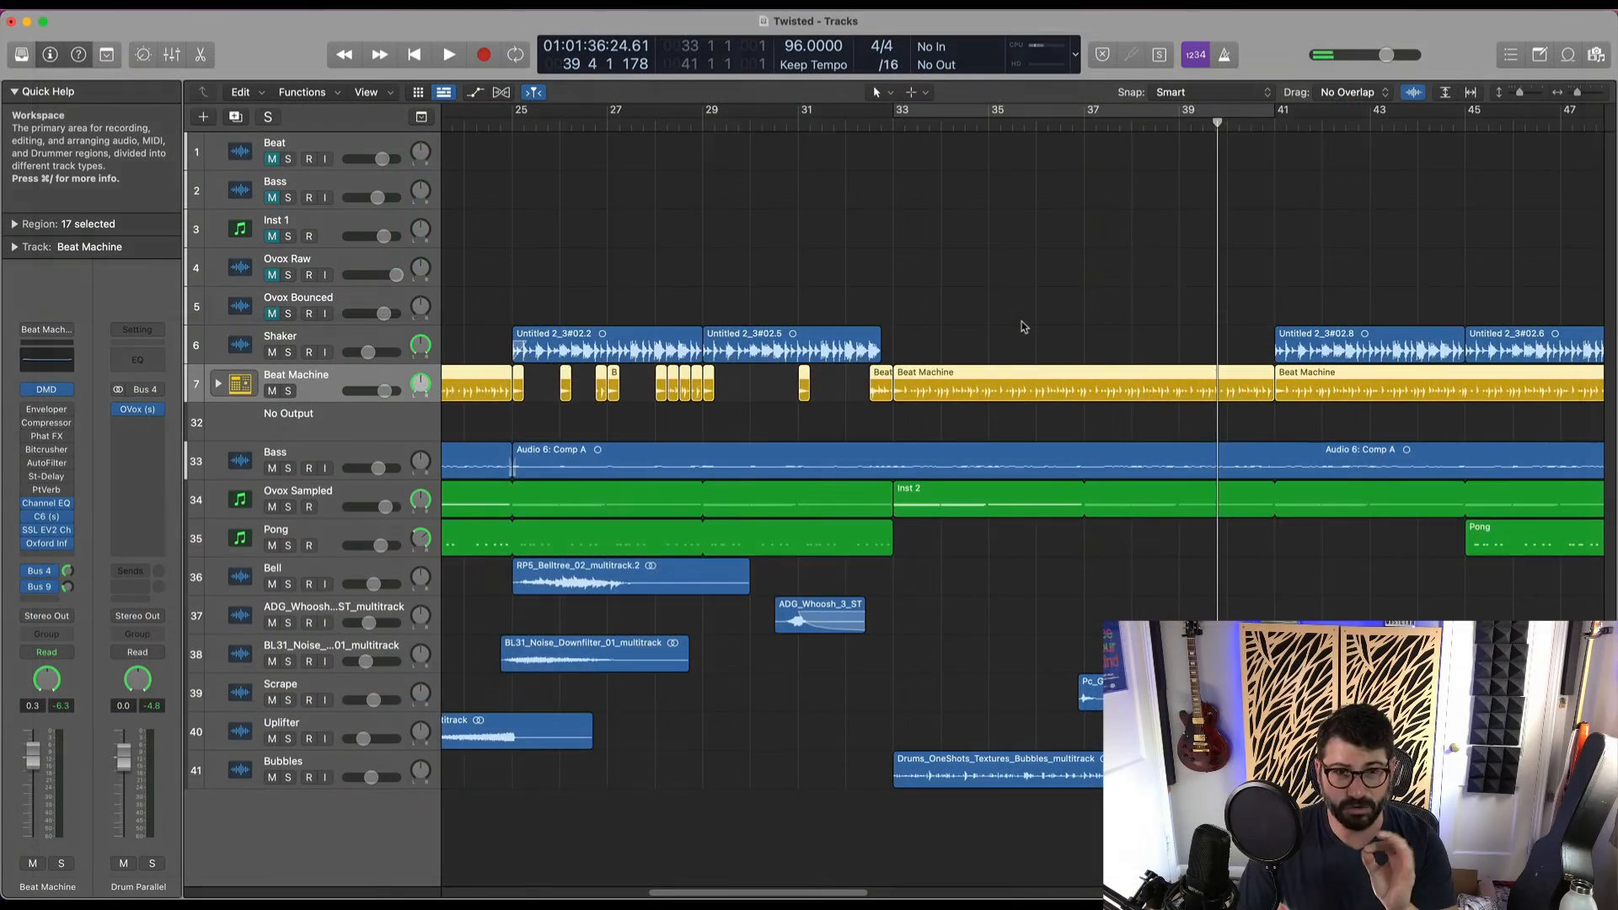
- Set the cycle range to bars 17–21 and solo the Shaker track to audition it with both OVox plug-ins bypassed
{"action": "scroll", "coordinate": [1021, 321], "scroll_direction": "left", "scroll_amount": 10}
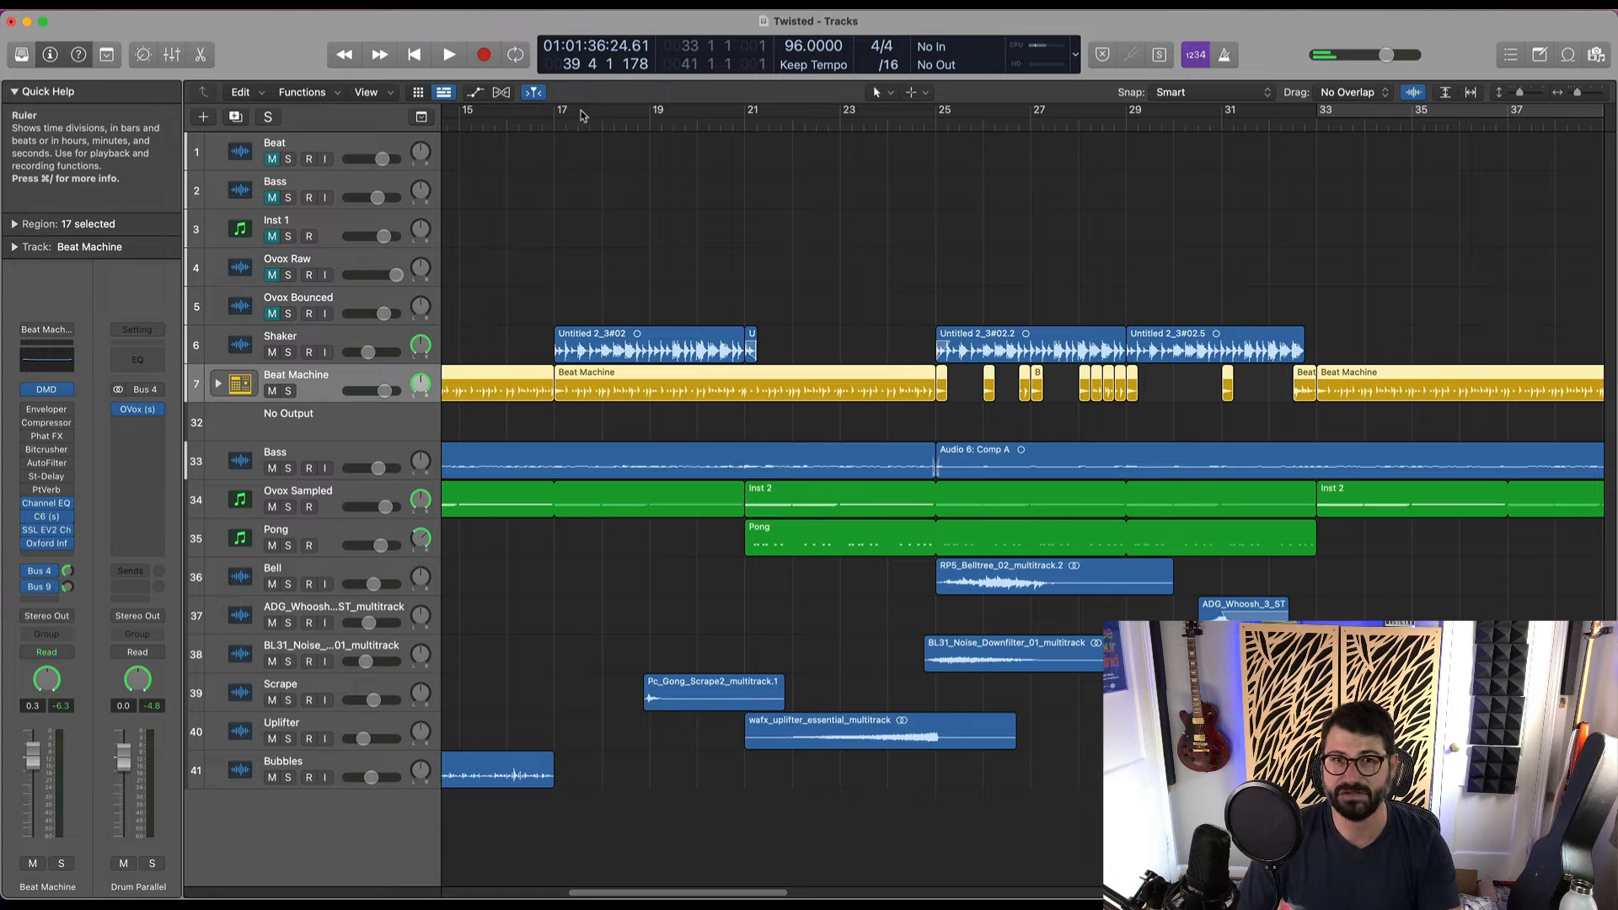
{"action": "left_click_drag", "start_coordinate": [562, 114], "coordinate": [745, 114]}
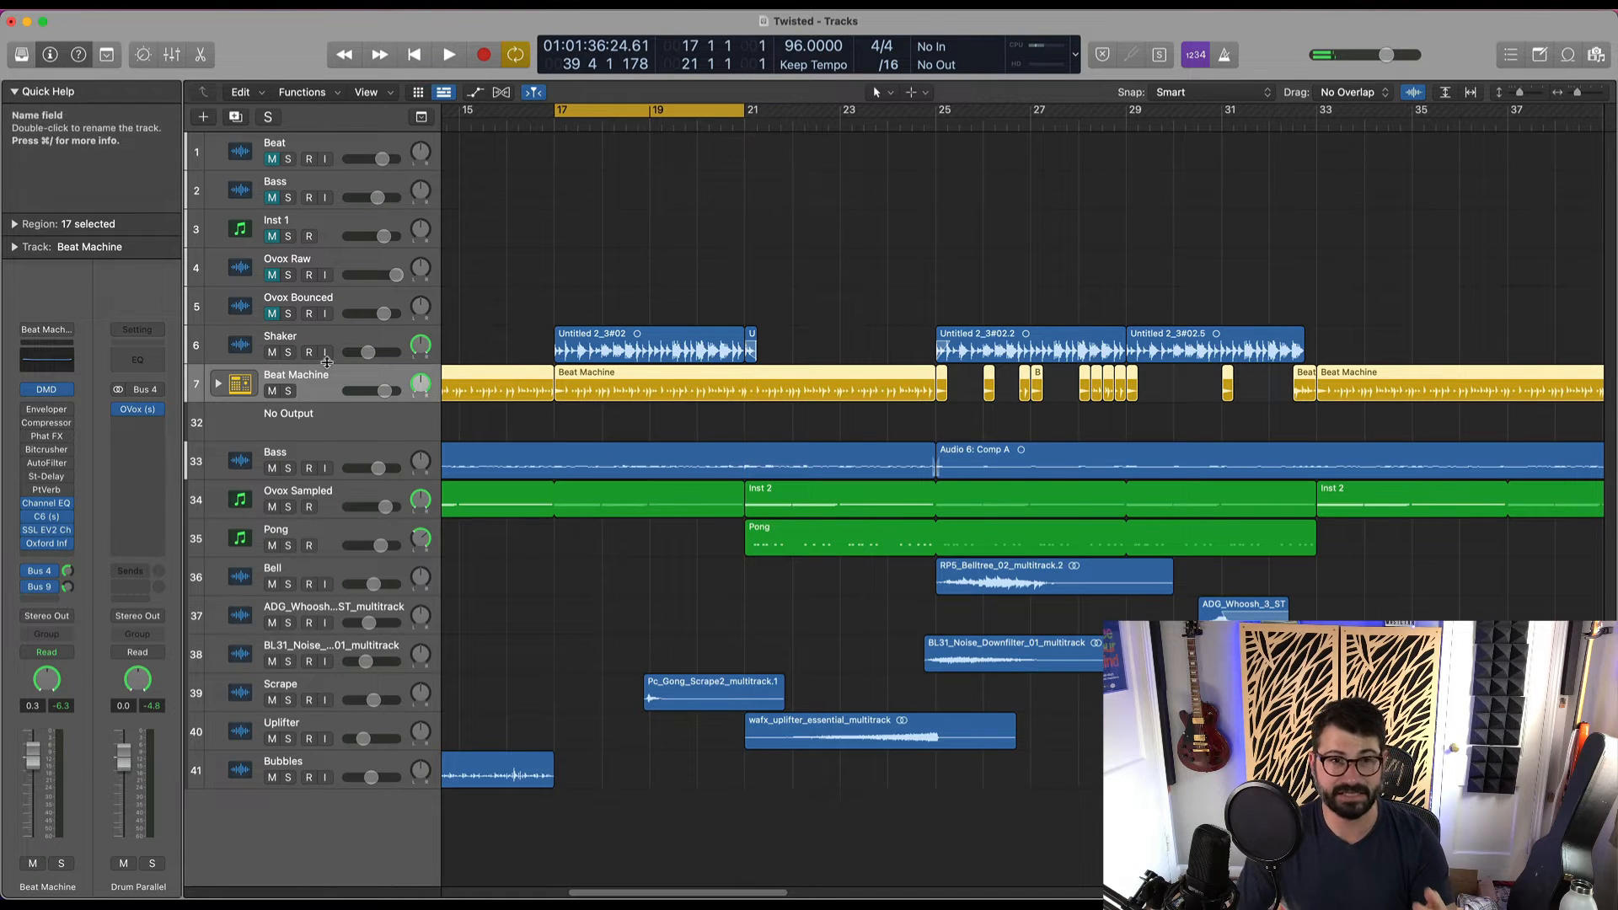
{"action": "left_click", "coordinate": [309, 353]}
{"action": "left_click", "coordinate": [288, 352]}
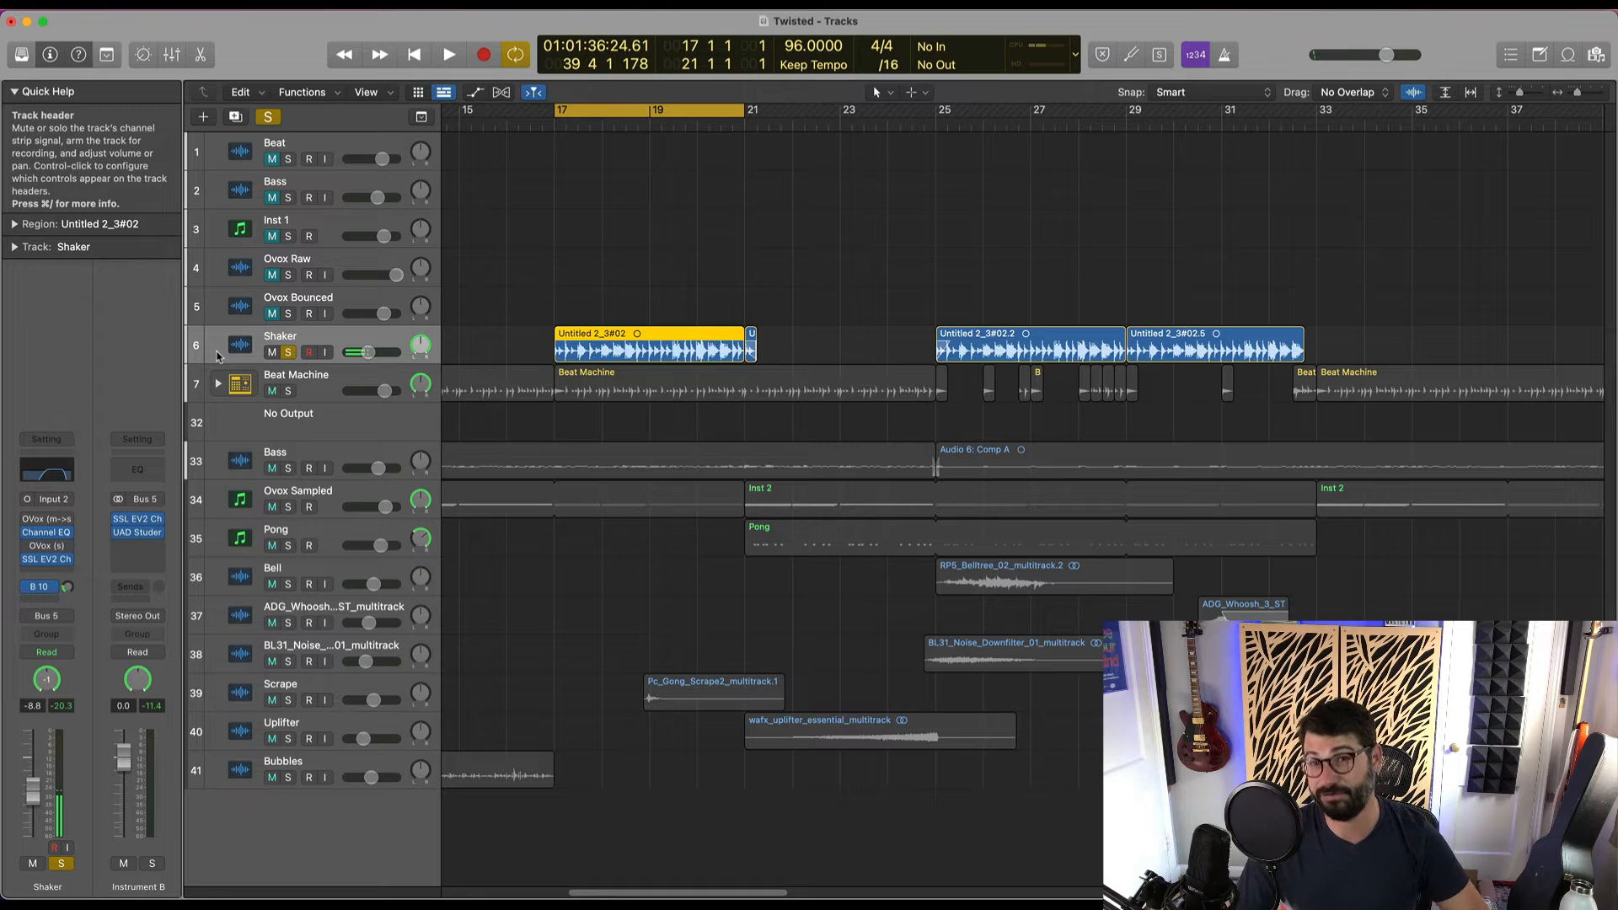
{"action": "key", "text": "space"}
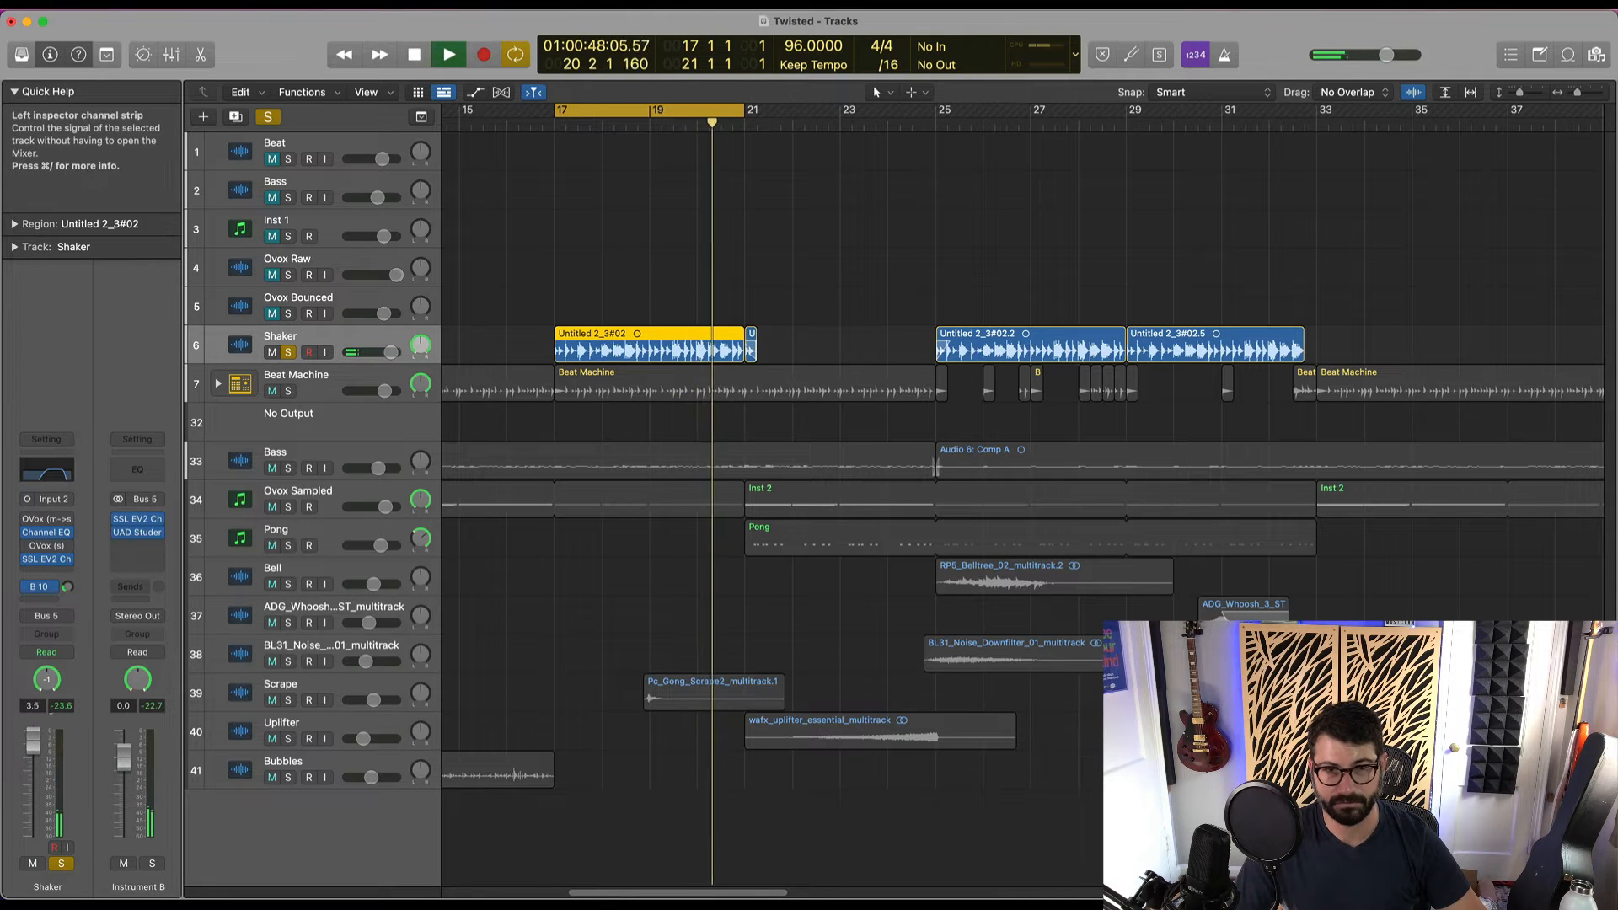
{"action": "key", "text": "space"}
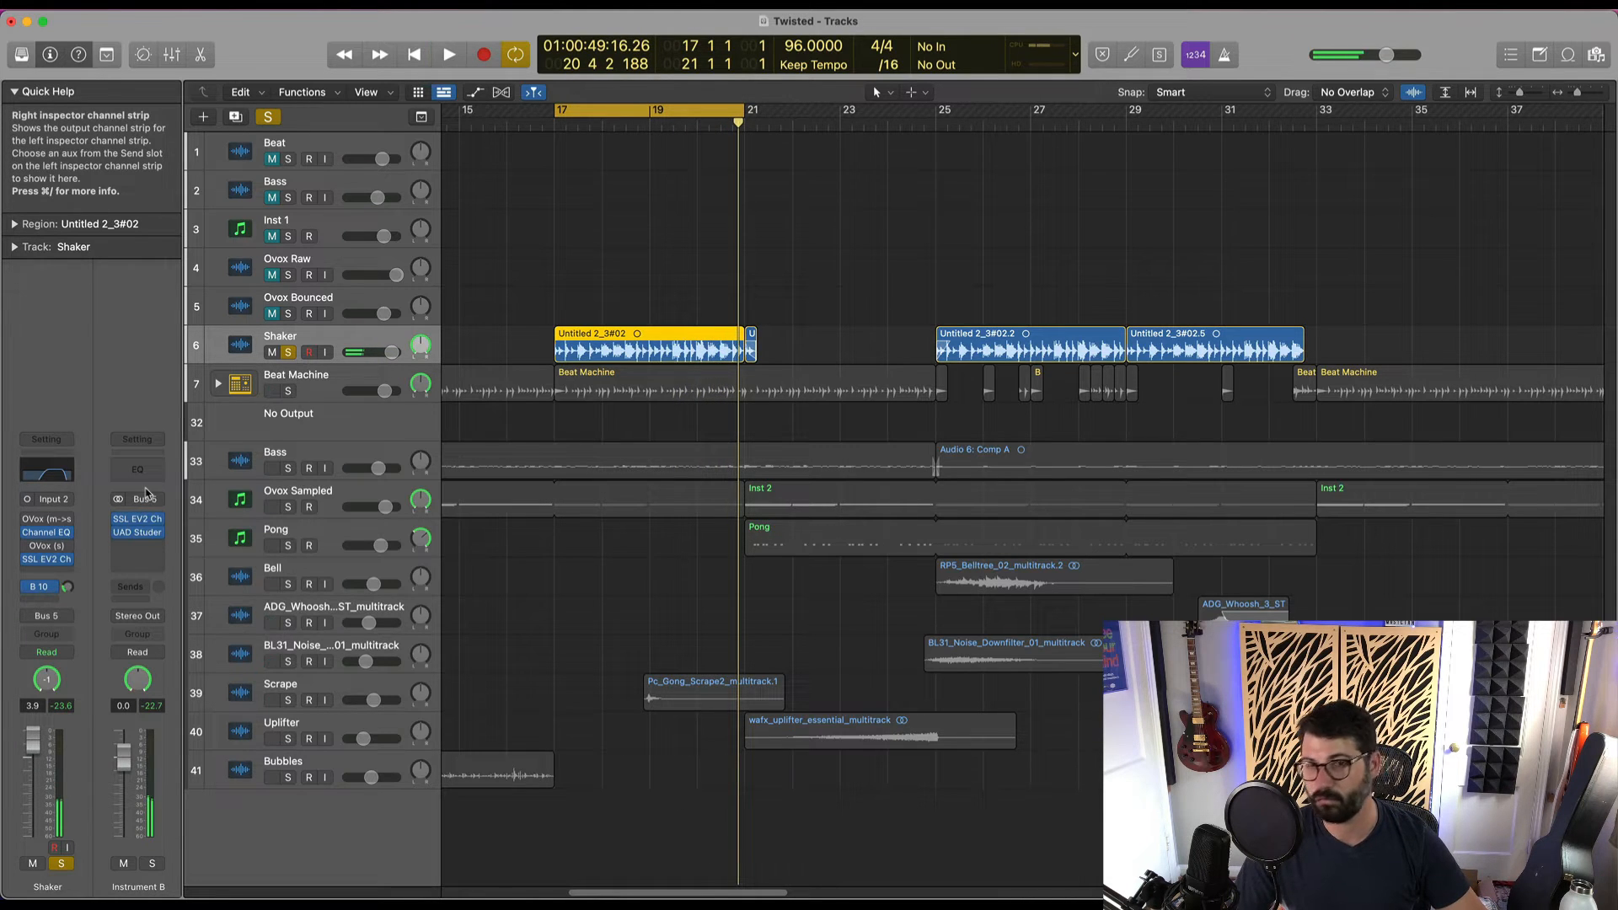
- Show the Shaker's first OVox plug-in, play the soloed track with it active, and lower the channel volume to 0.4 dB
{"action": "left_click", "coordinate": [46, 523]}
{"action": "left_click_drag", "start_coordinate": [965, 210], "coordinate": [1323, 122]}
{"action": "key", "text": "space"}
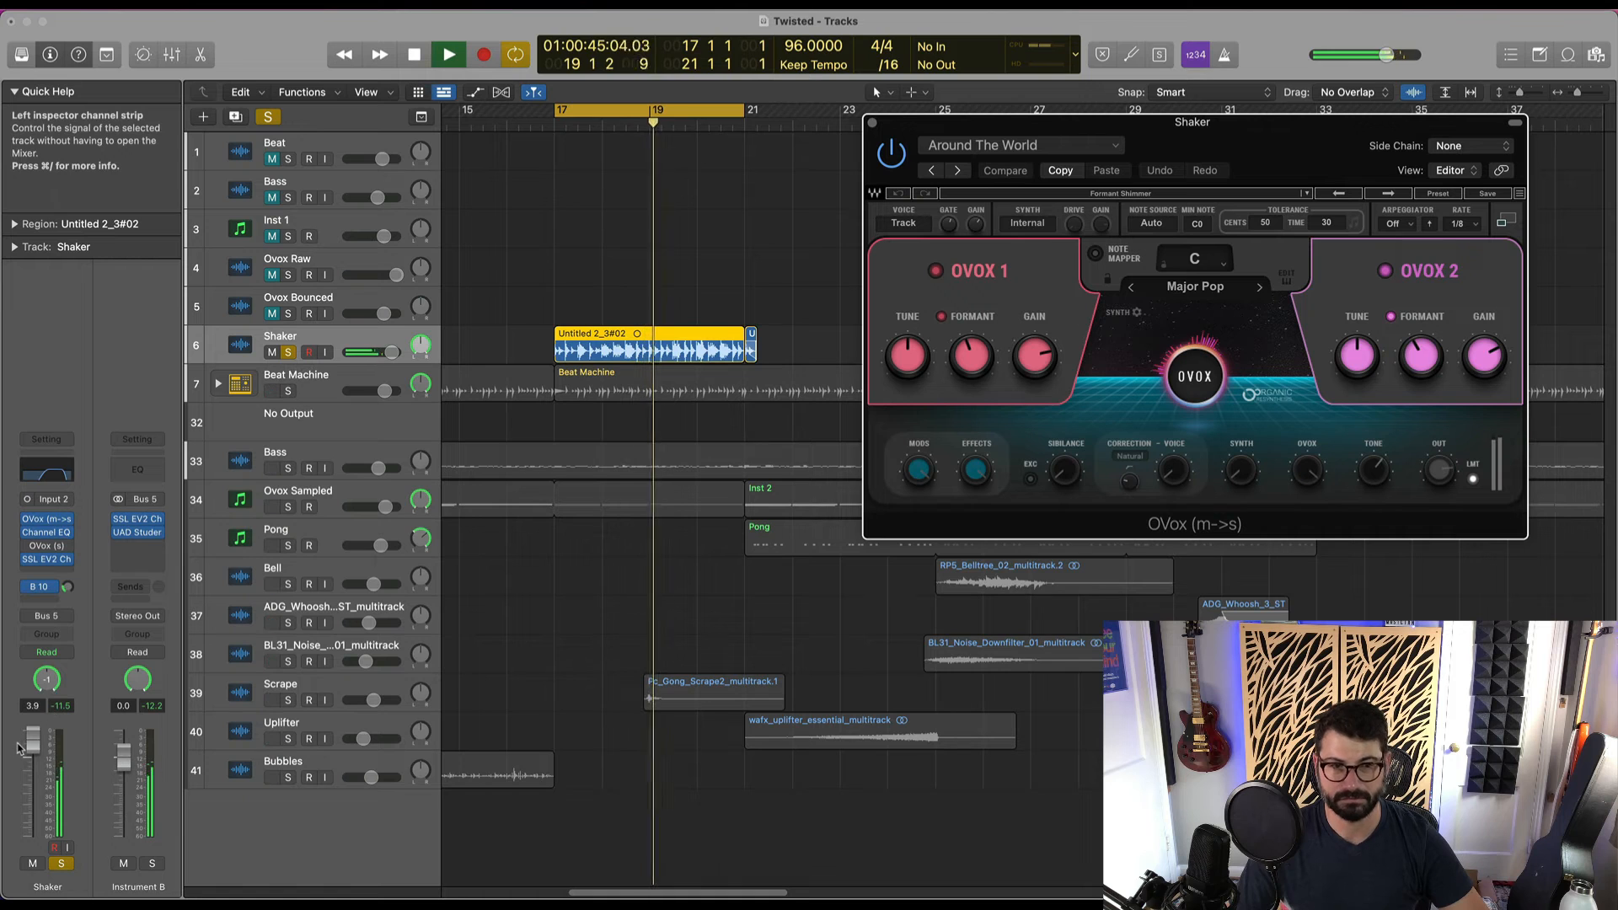
{"action": "left_click_drag", "start_coordinate": [33, 742], "coordinate": [32, 755]}
{"action": "left_click", "coordinate": [21, 772]}
{"action": "key", "text": "space"}
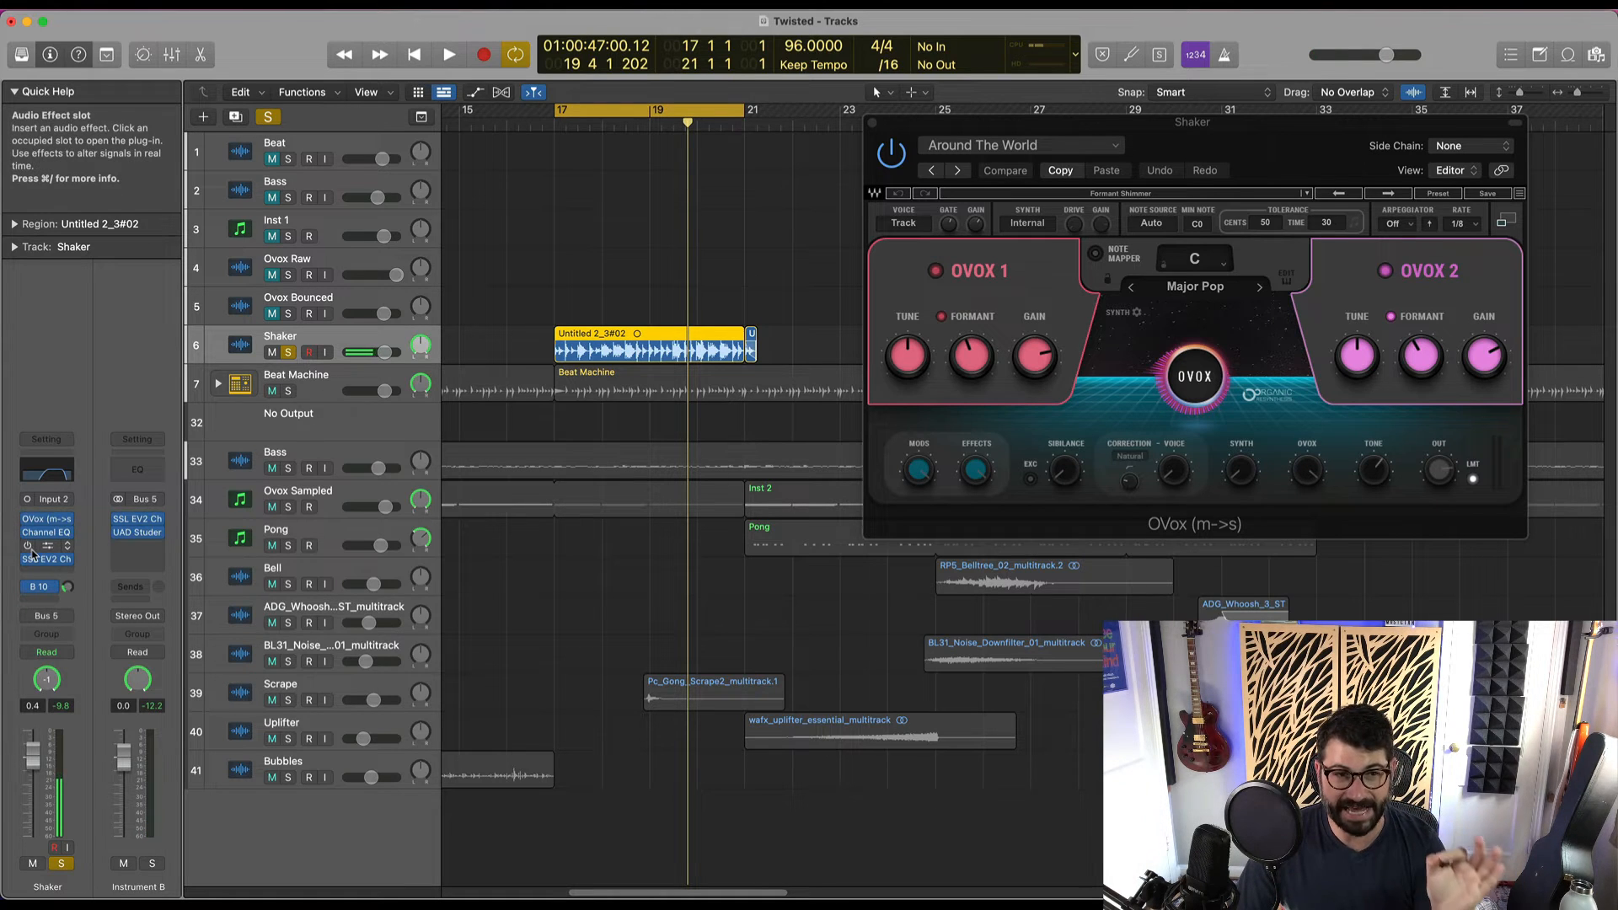
- Play the soloed Shaker with its second OVox plug-in also active, then unsolo the track
{"action": "key", "text": "space"}
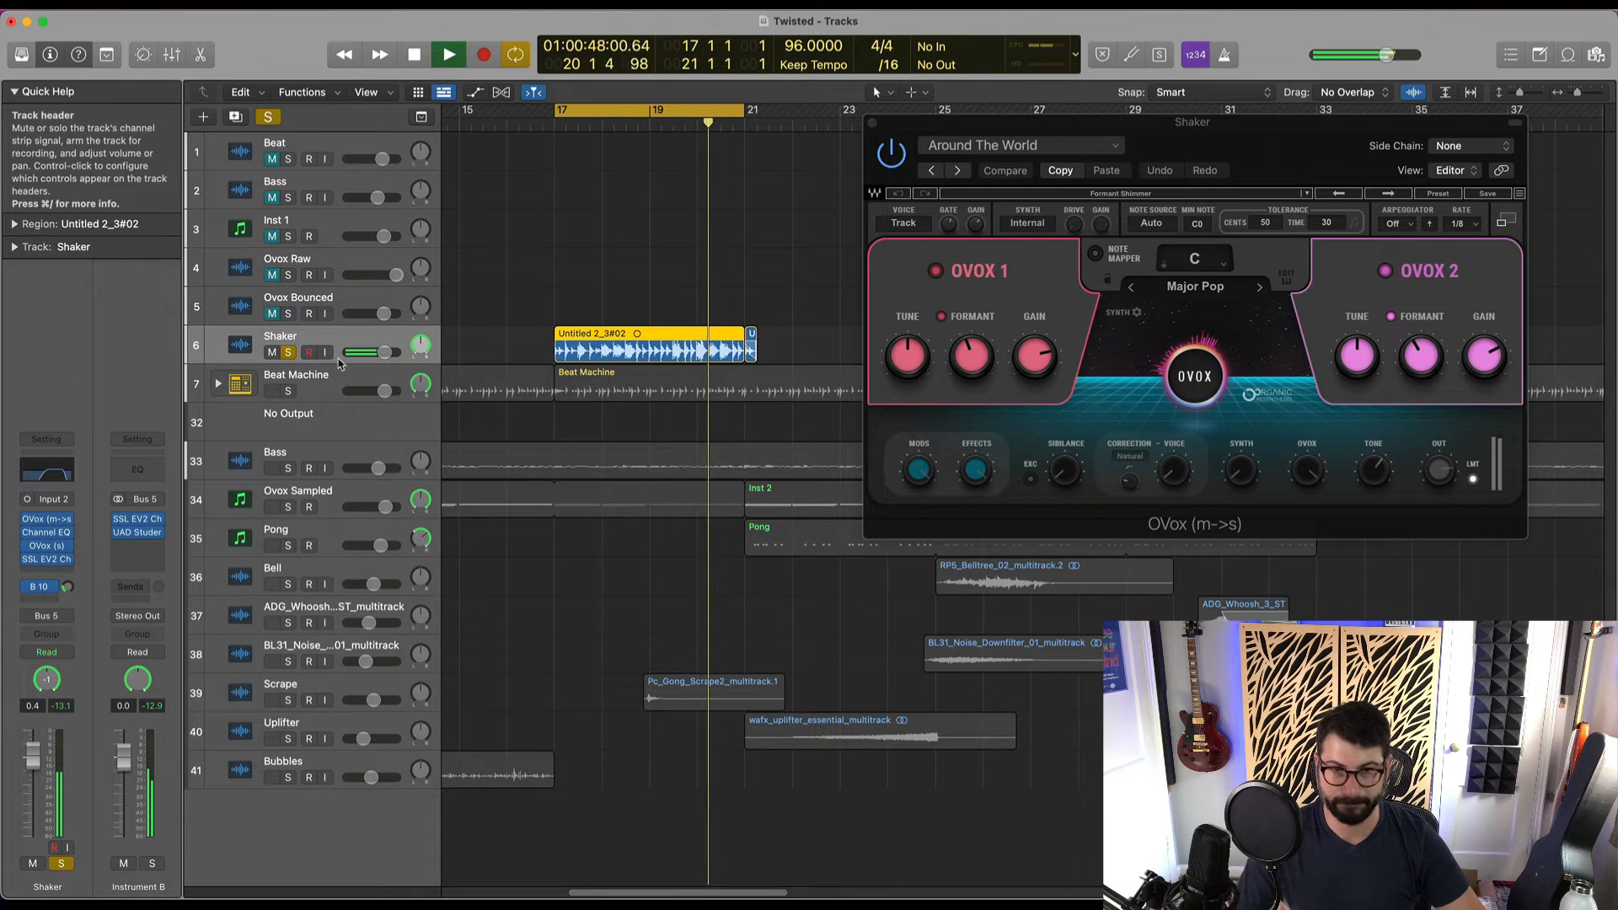
{"action": "key", "text": "space"}
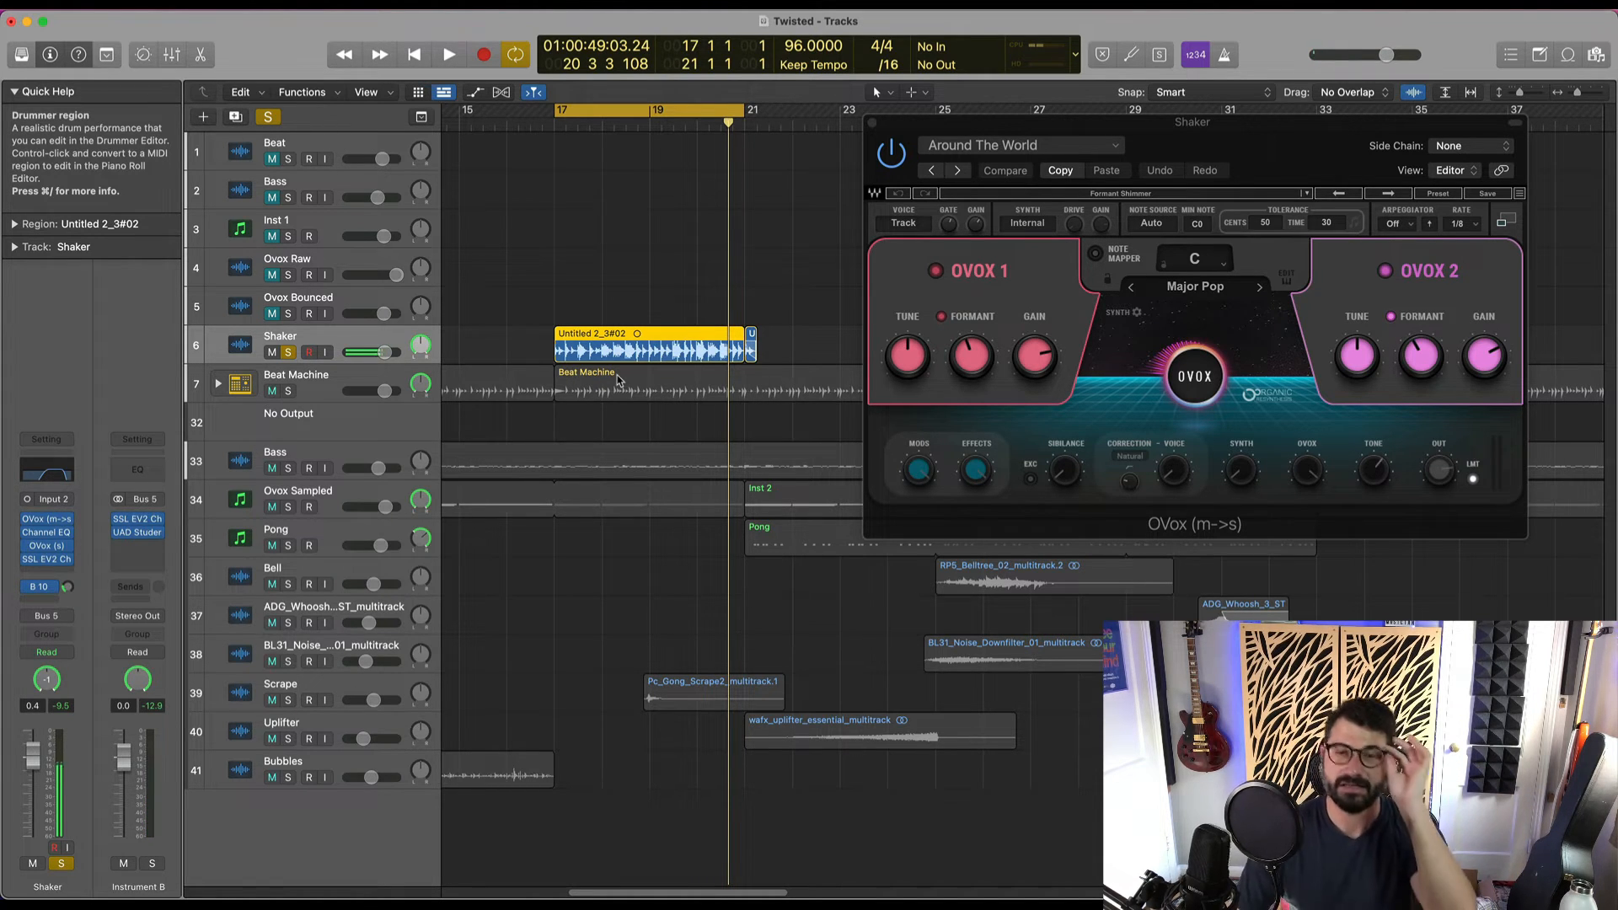
{"action": "left_click", "coordinate": [61, 863]}
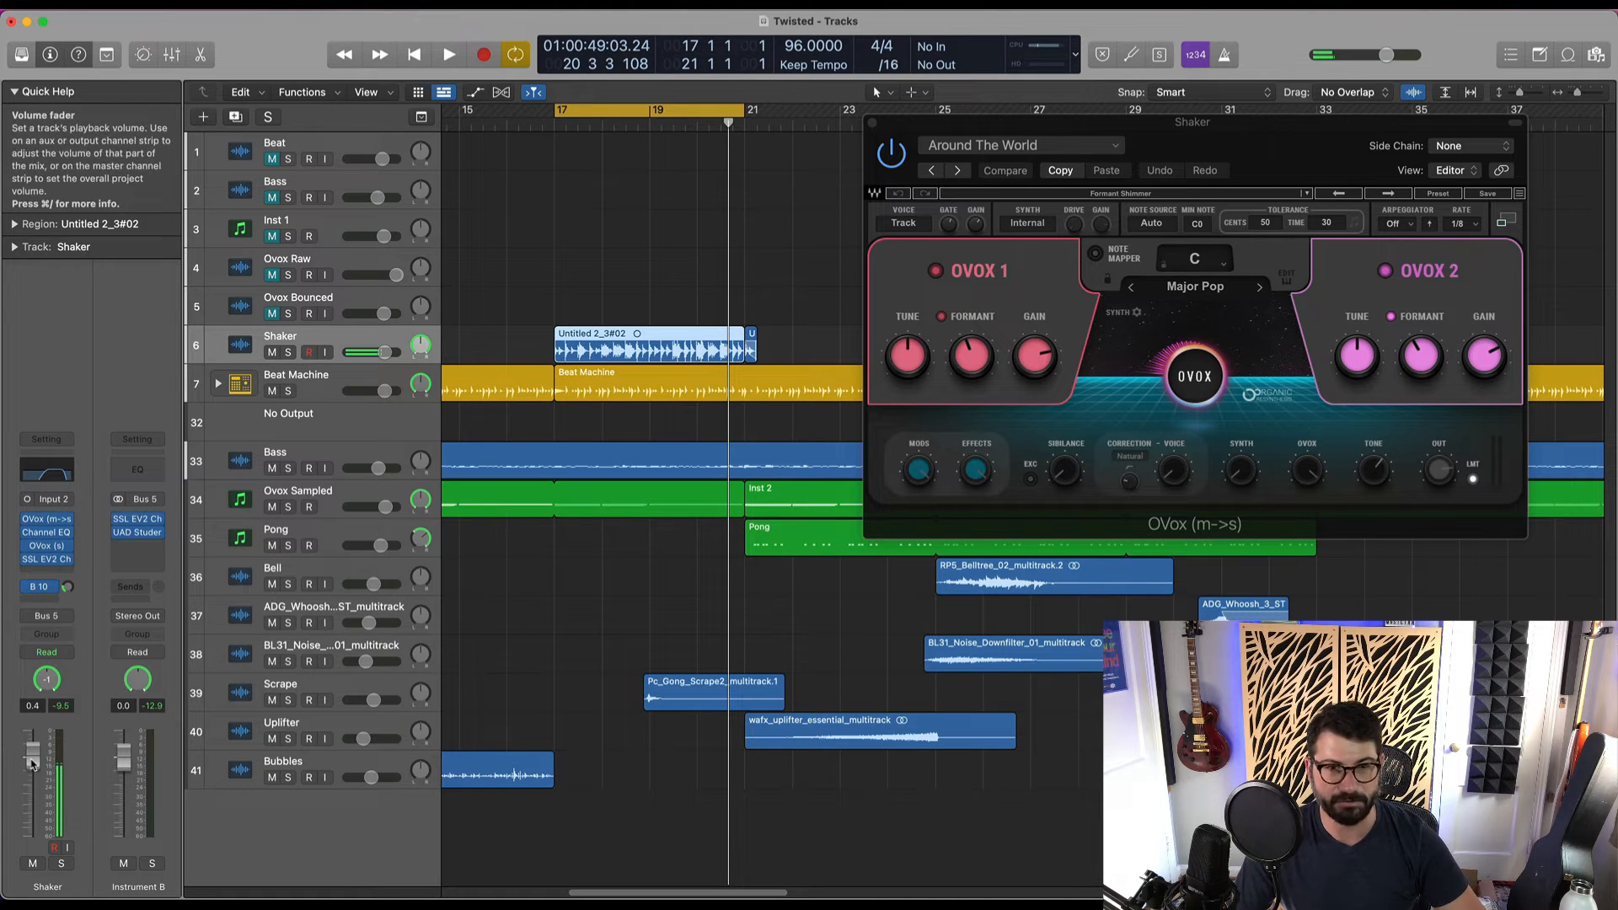
- Play the full mix, lower the Shaker volume to -4.7 dB, and compare the mix with the Shaker muted and unmuted
{"action": "key", "text": "space"}
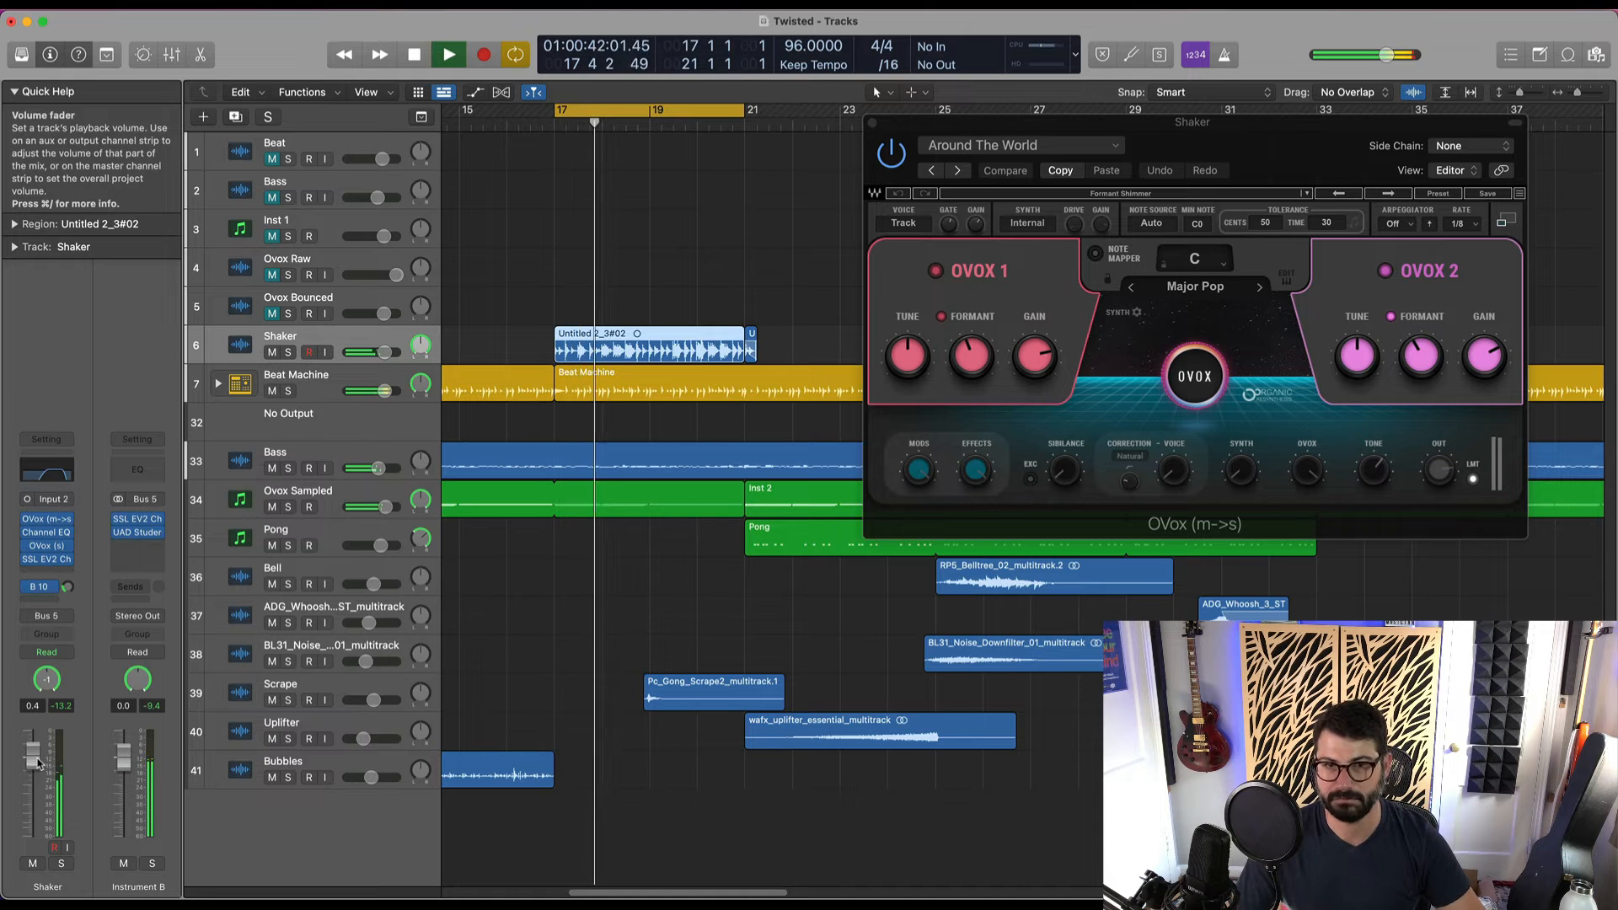
{"action": "left_click_drag", "start_coordinate": [37, 763], "coordinate": [32, 815]}
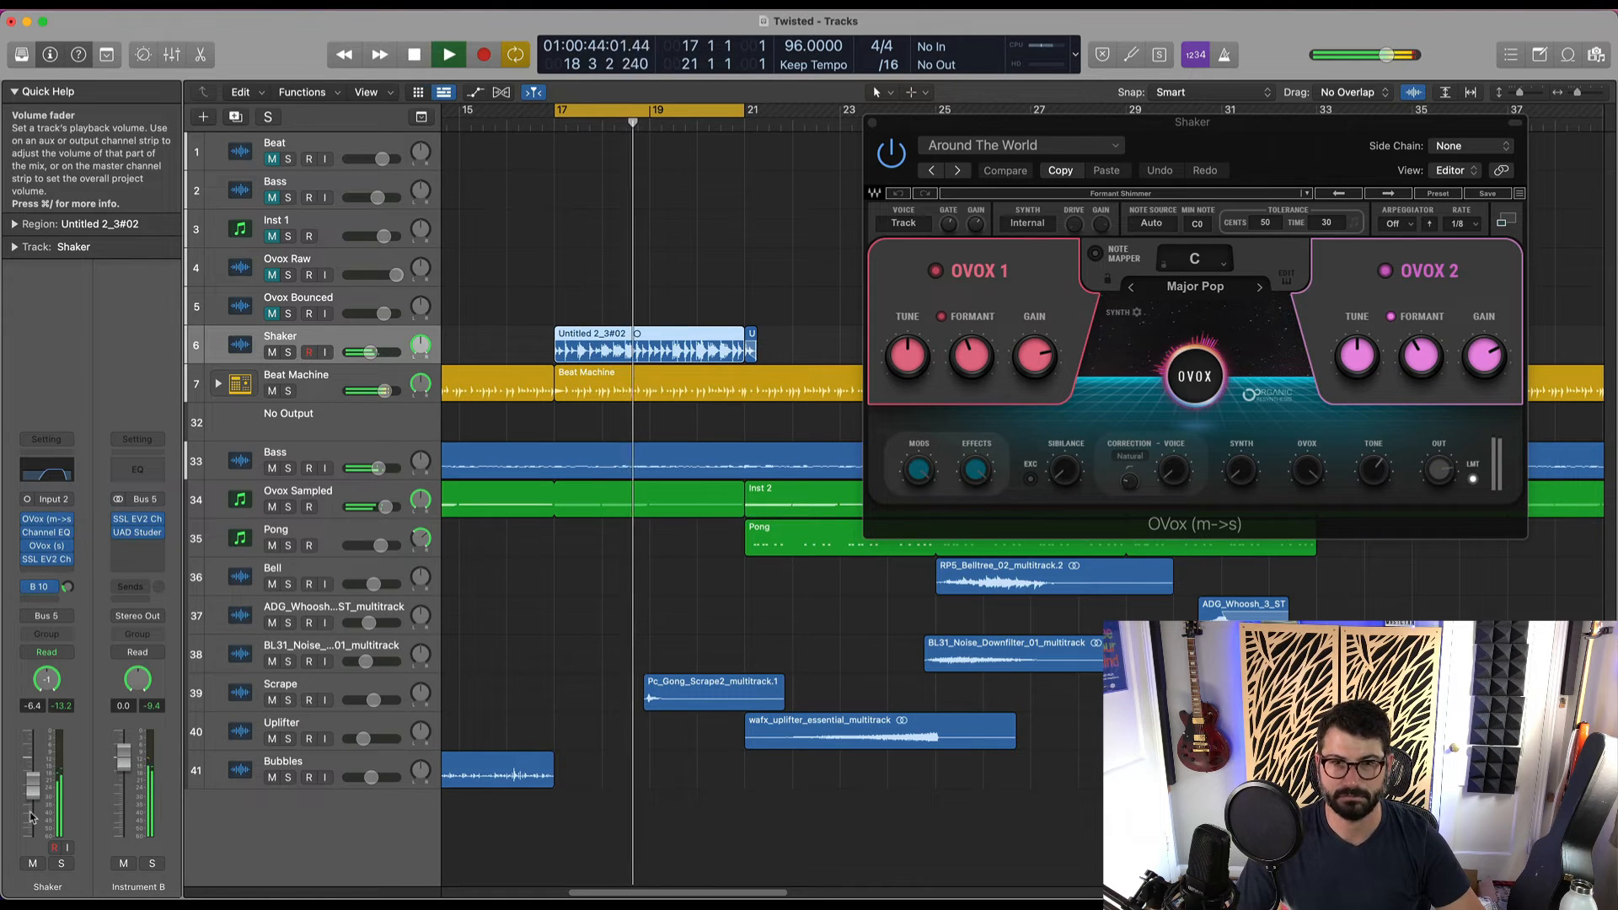
{"action": "left_click_drag", "start_coordinate": [32, 788], "coordinate": [36, 780]}
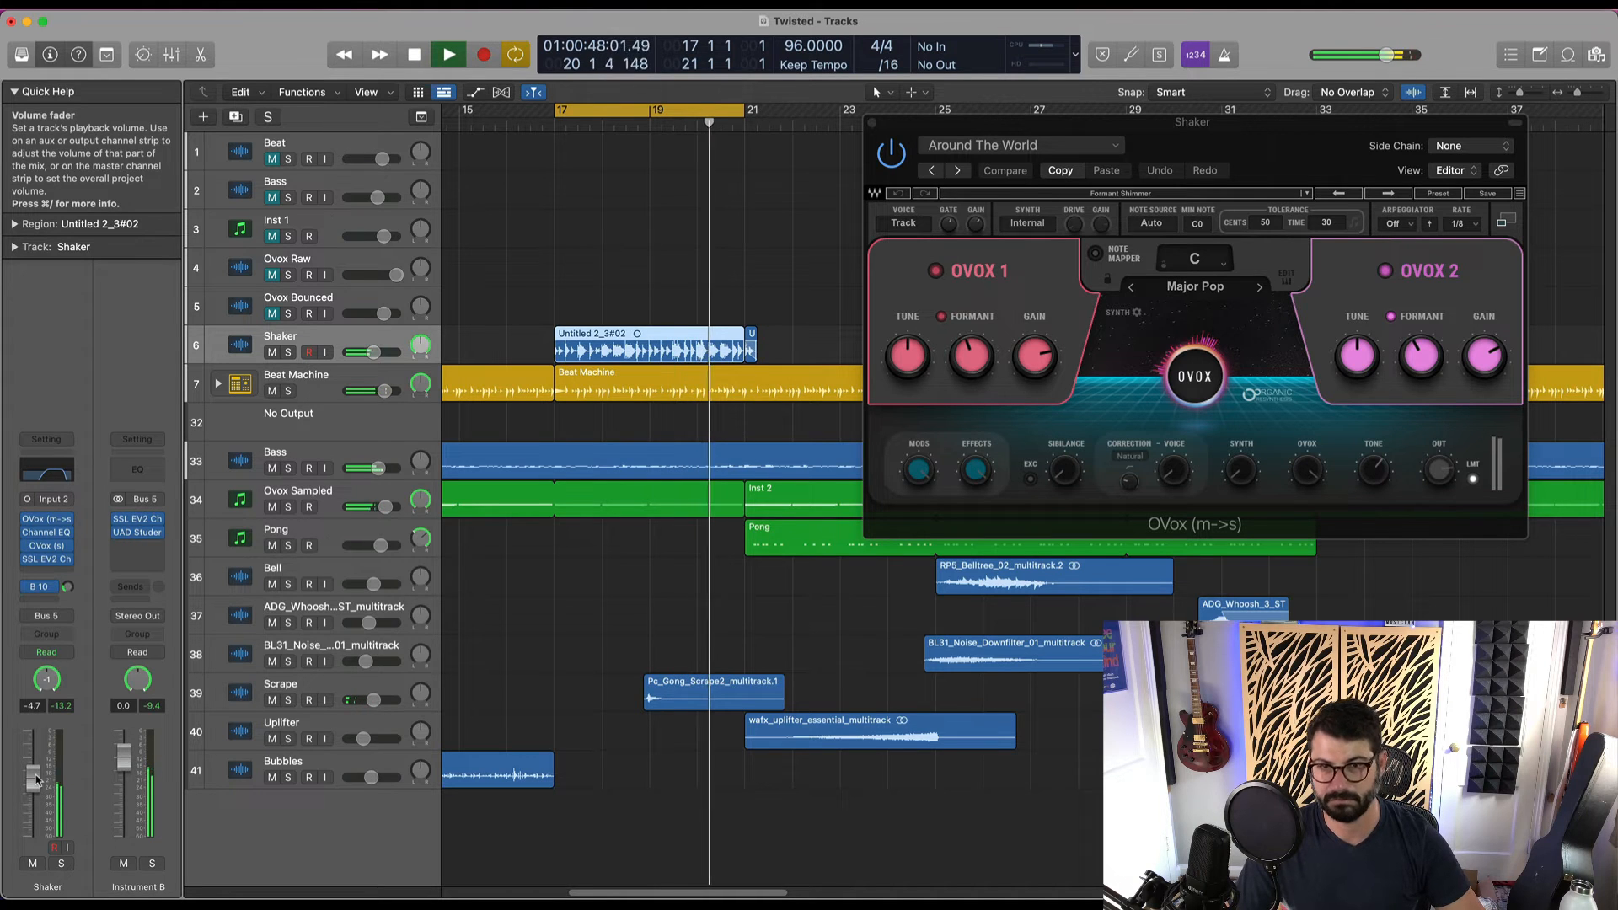
{"action": "left_click", "coordinate": [33, 864]}
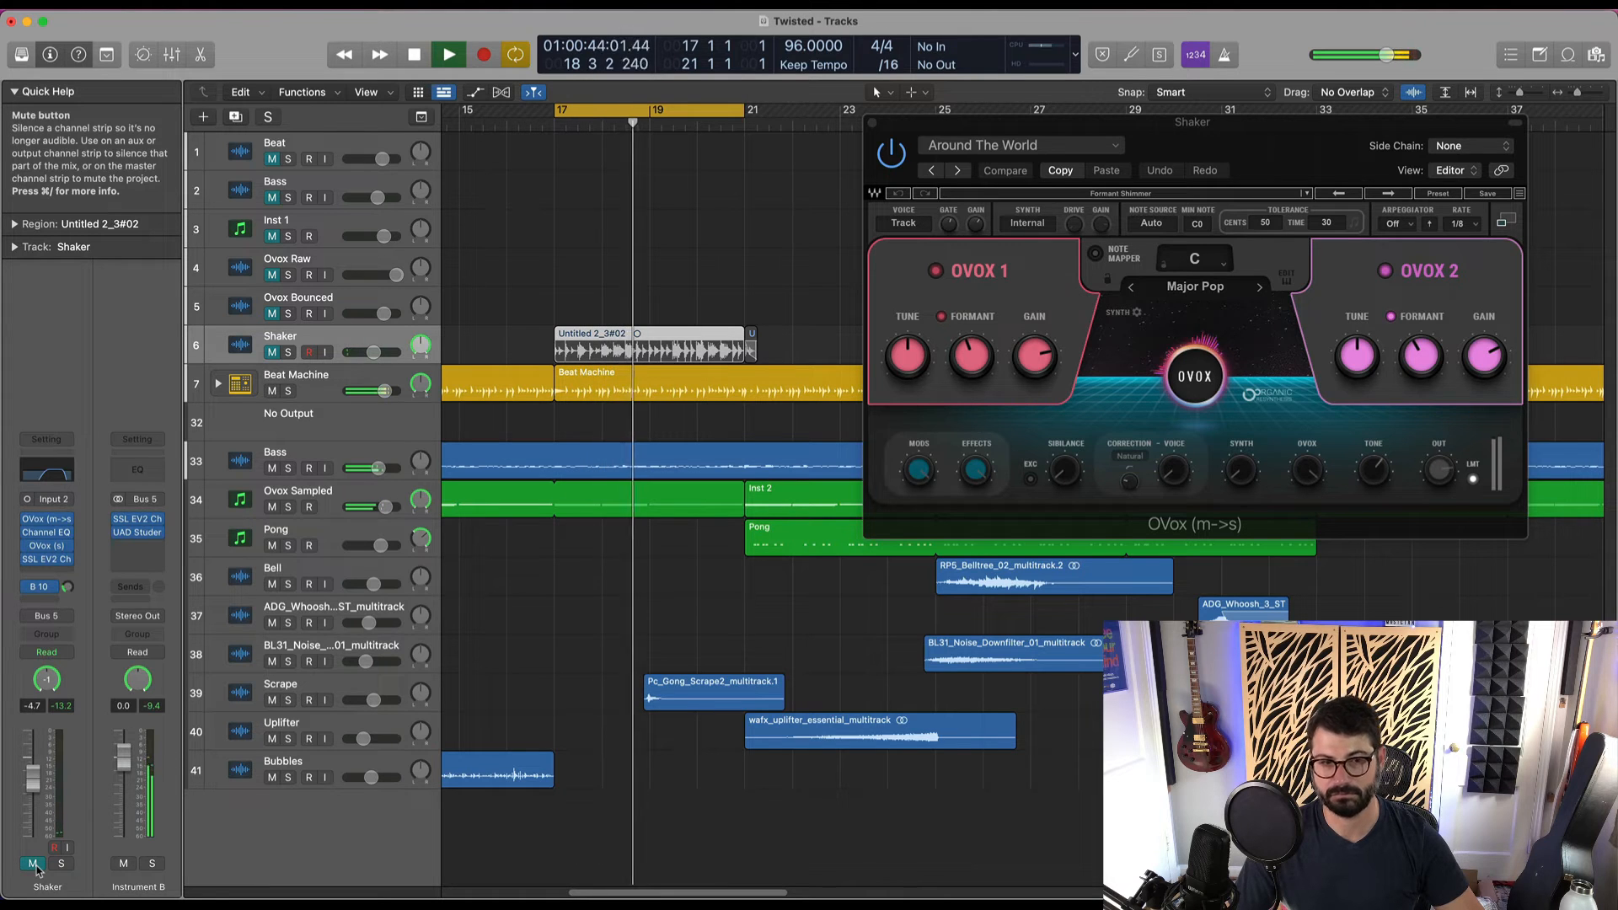
{"action": "left_click", "coordinate": [33, 863]}
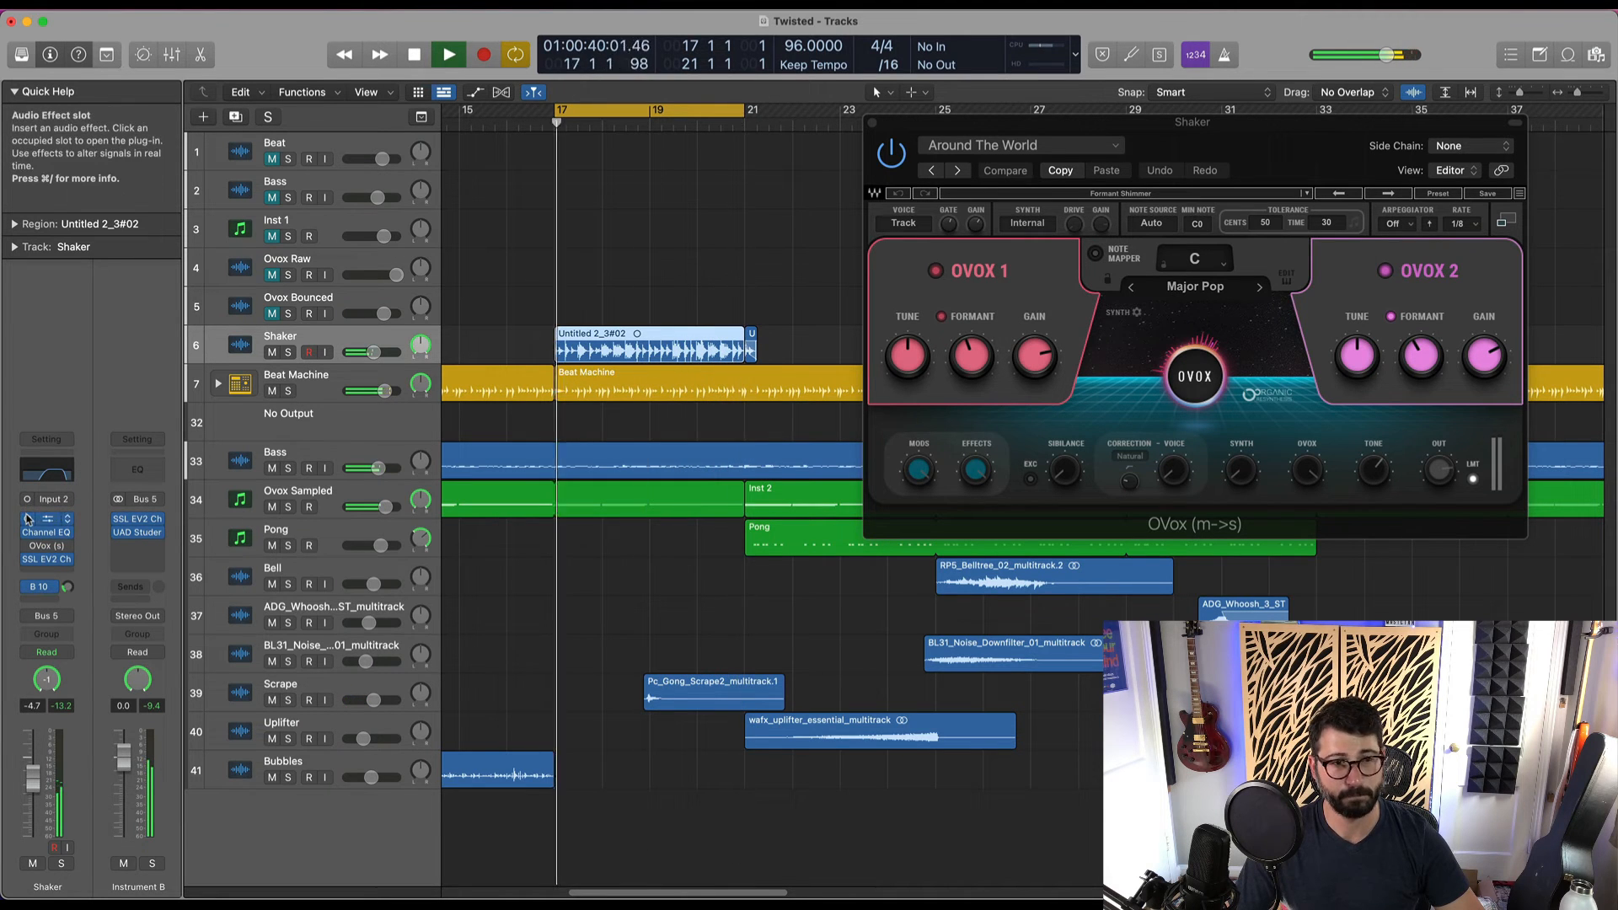
- Raise the Shaker to 6.0 dB to compare its OVox plug-ins bypassed and active, then set it to -3.4 dB and stop playback
{"action": "left_click_drag", "start_coordinate": [34, 779], "coordinate": [35, 727]}
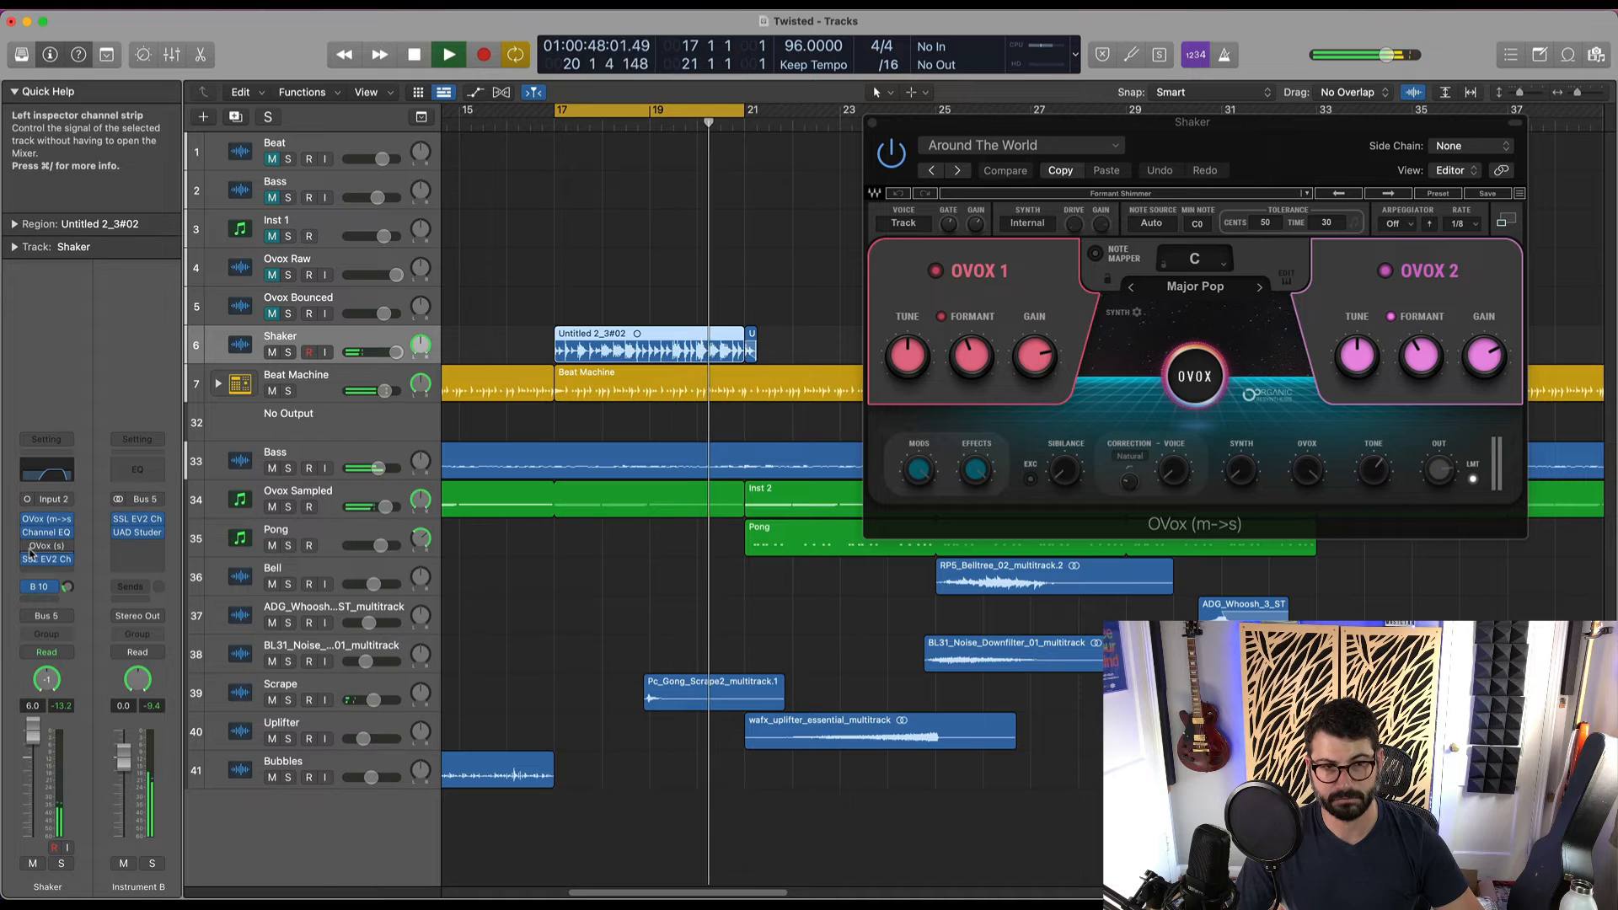
{"action": "left_click_drag", "start_coordinate": [32, 731], "coordinate": [31, 807]}
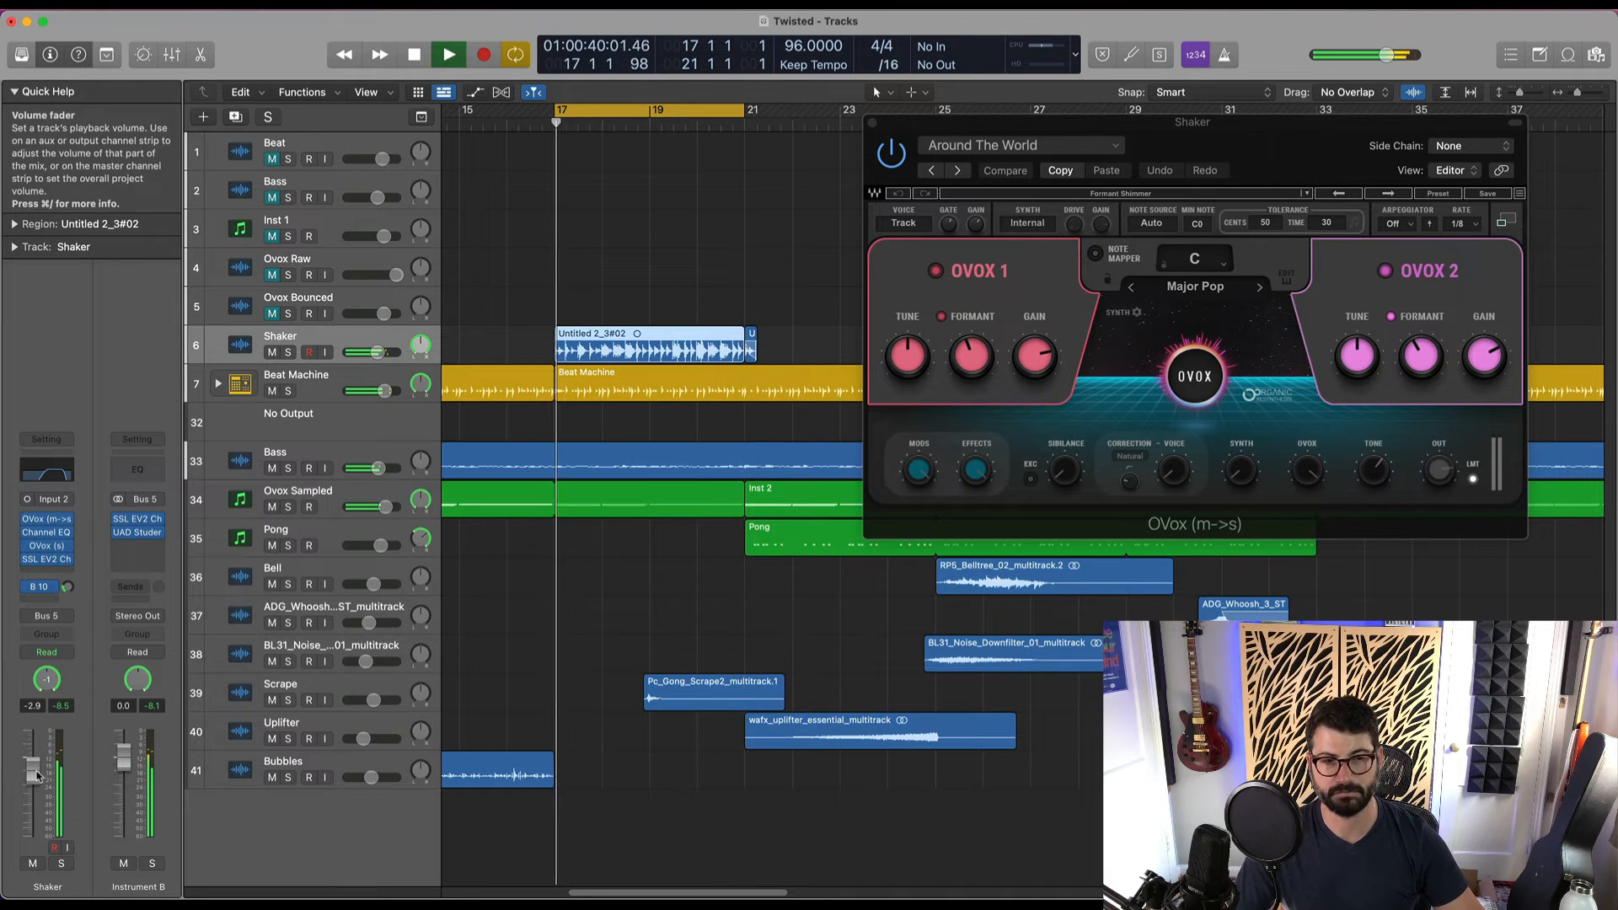
{"action": "key", "text": "space"}
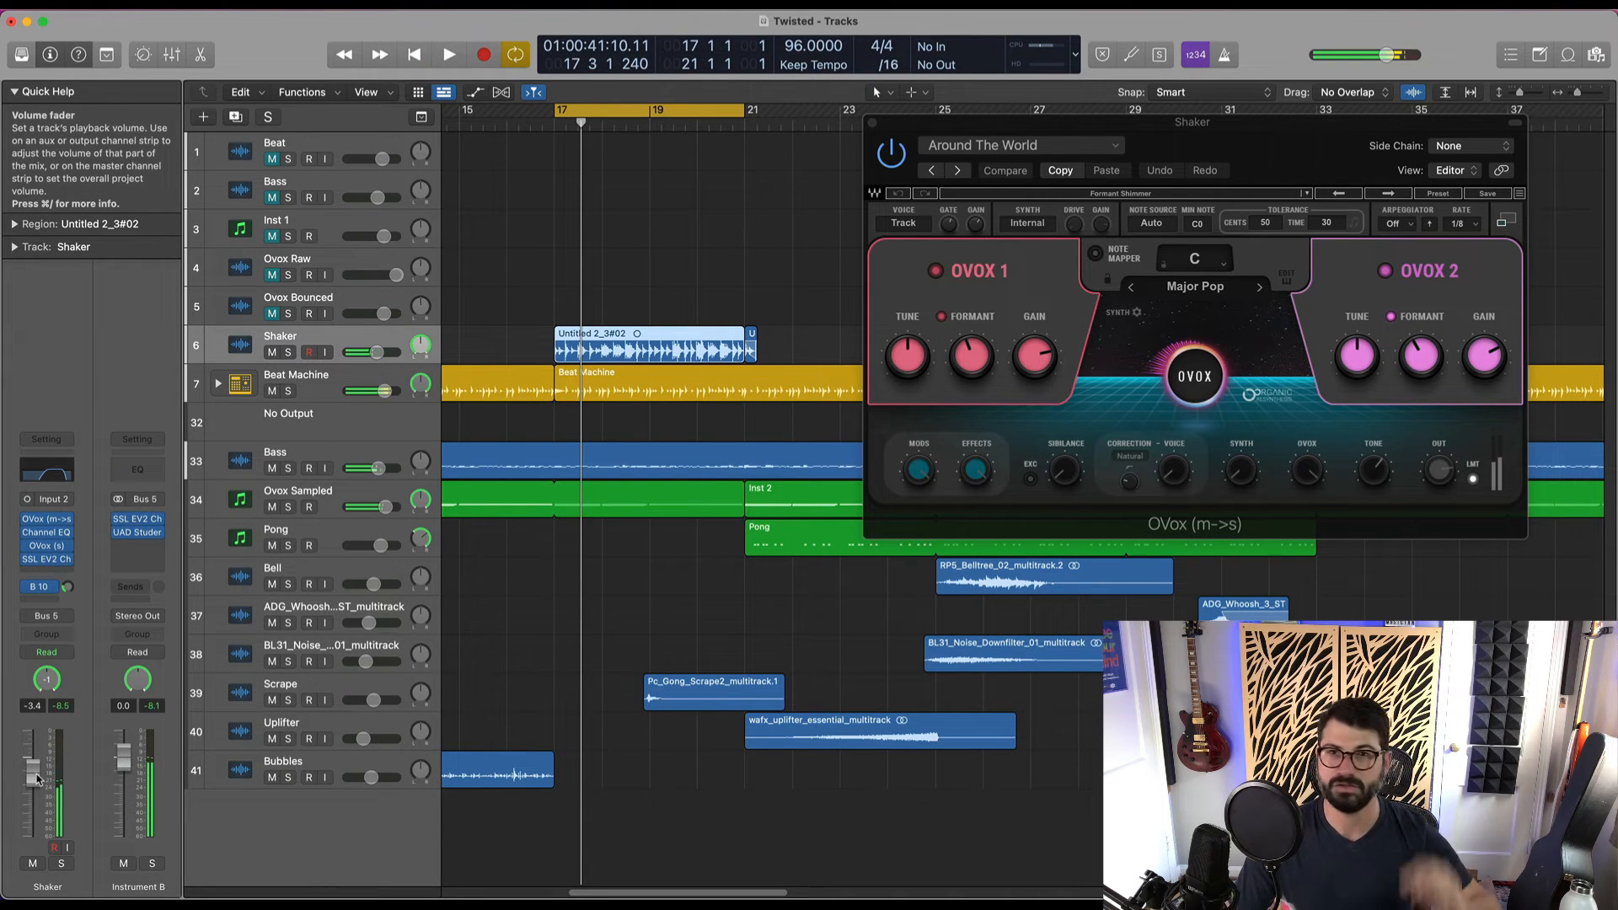